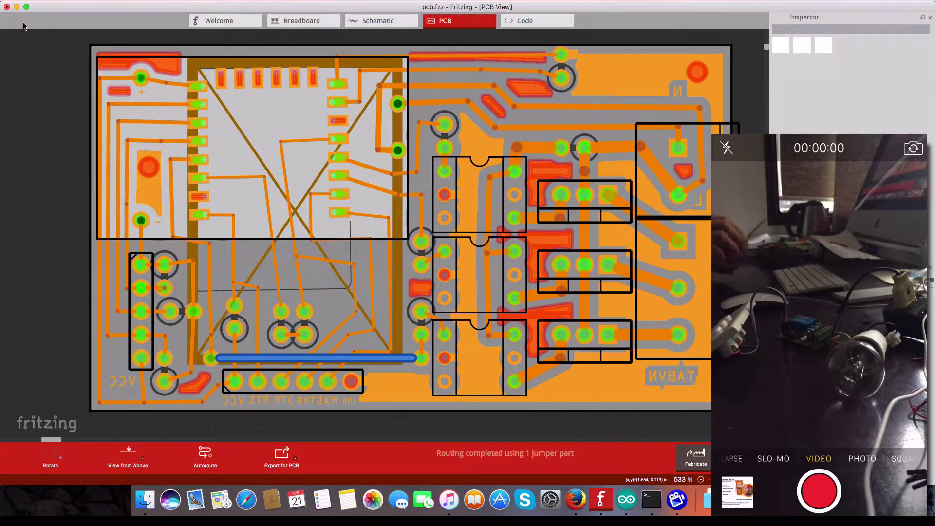
# - Switch to the Firebase console in the browser and expand the users node of the myhome-5d4ae database to inspect the user record
pyautogui.click(17, 8)
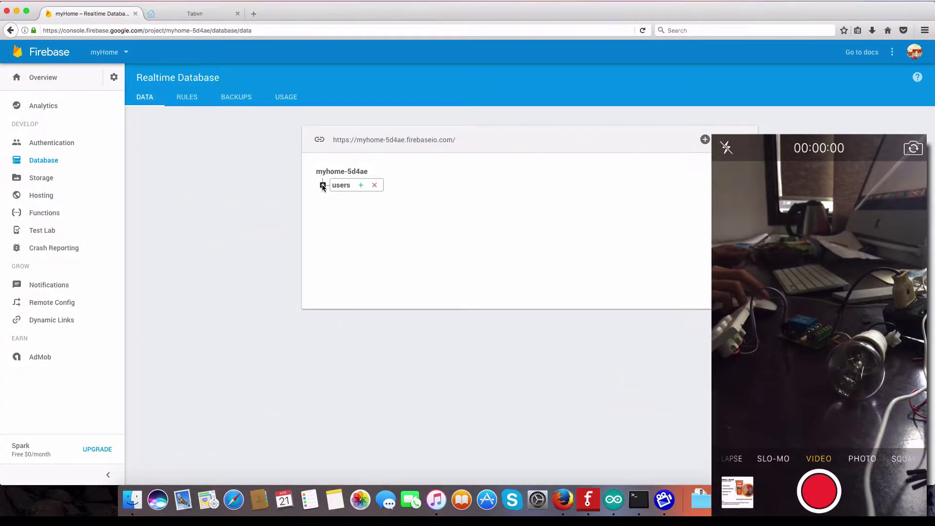
pyautogui.click(323, 185)
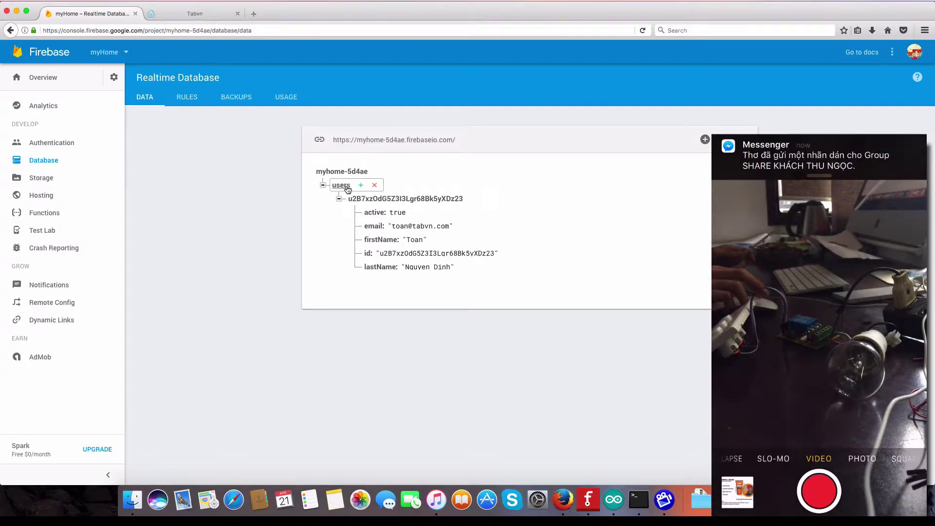
pyautogui.click(394, 225)
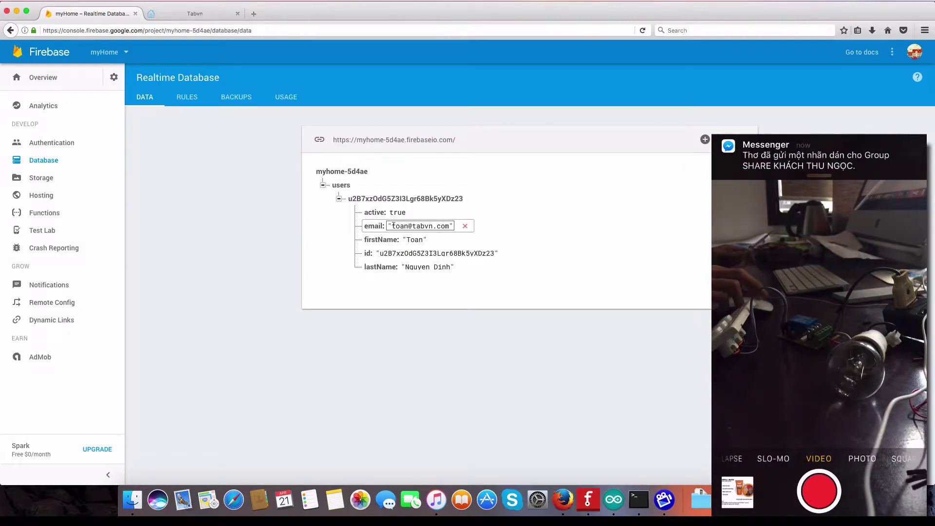
# - Examine the Tabvn home page and its navigation menu against the user record in the Firebase database
pyautogui.click(195, 13)
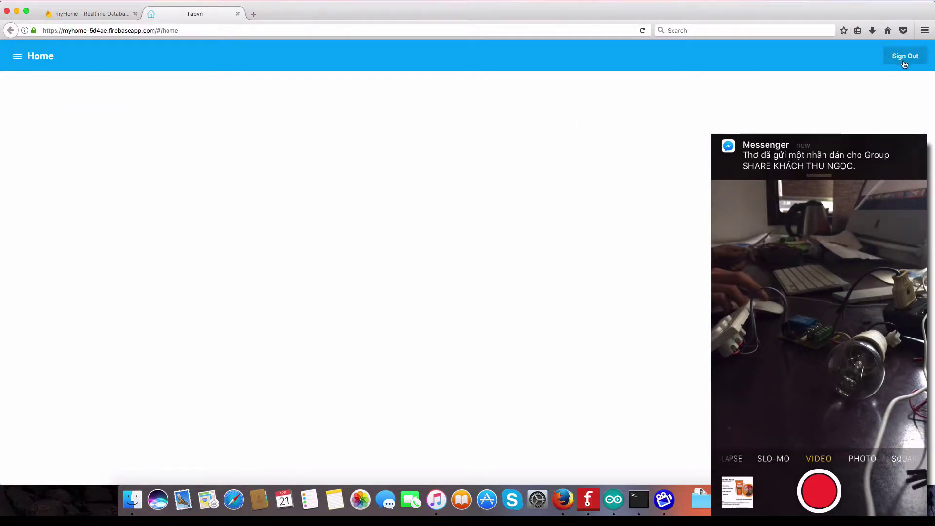
pyautogui.click(17, 56)
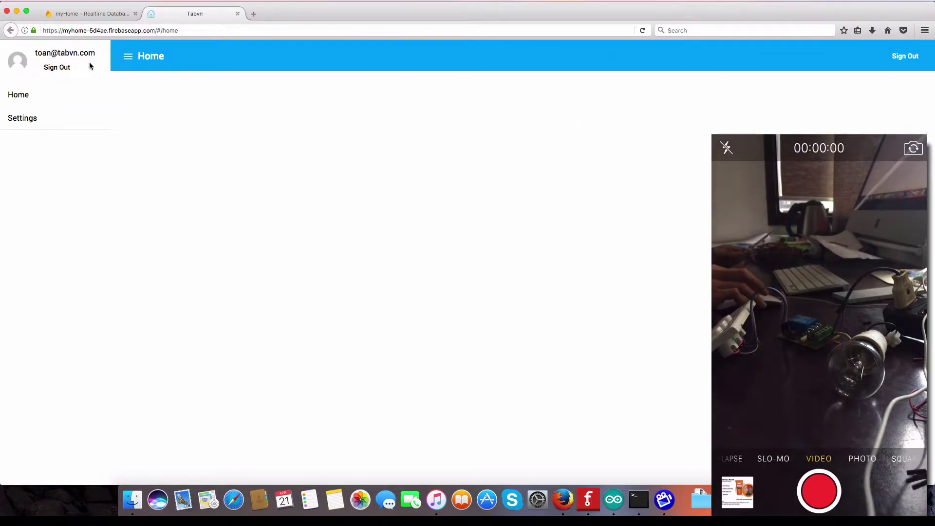
pyautogui.click(122, 60)
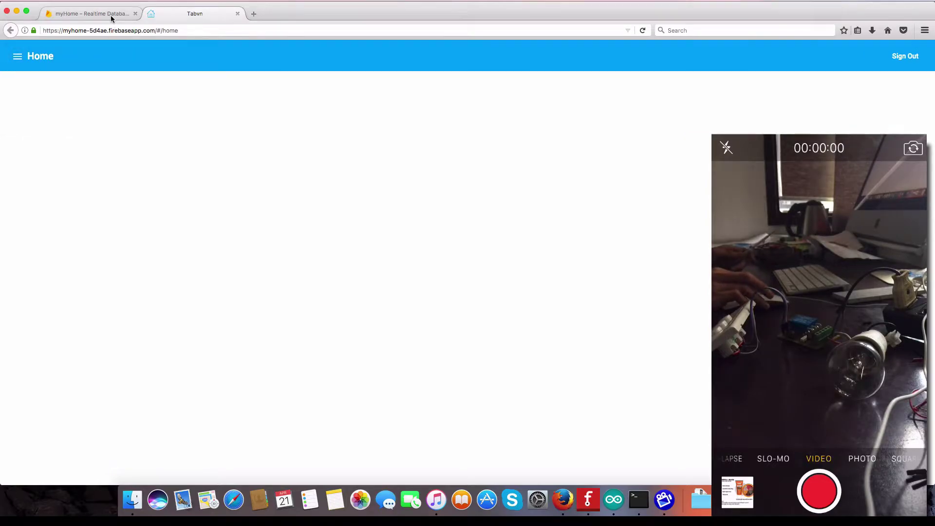
pyautogui.click(112, 19)
pyautogui.click(191, 17)
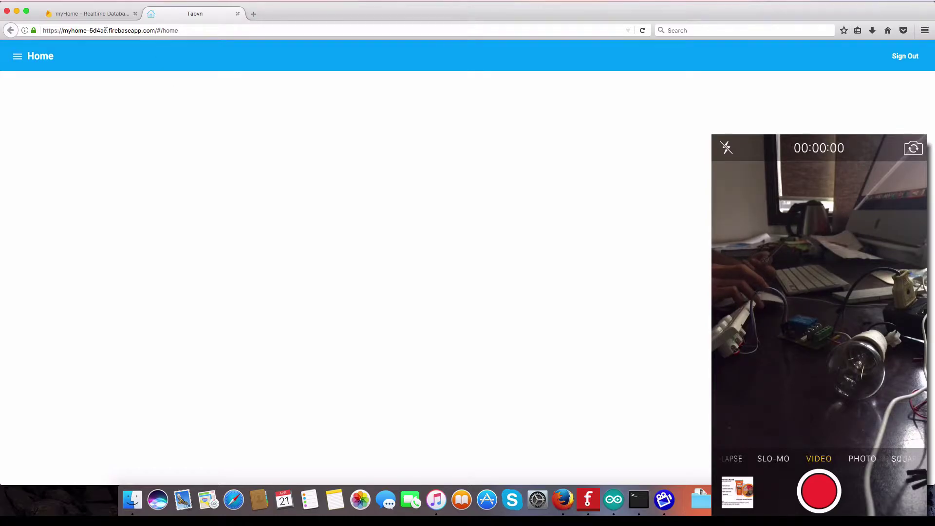
pyautogui.click(111, 13)
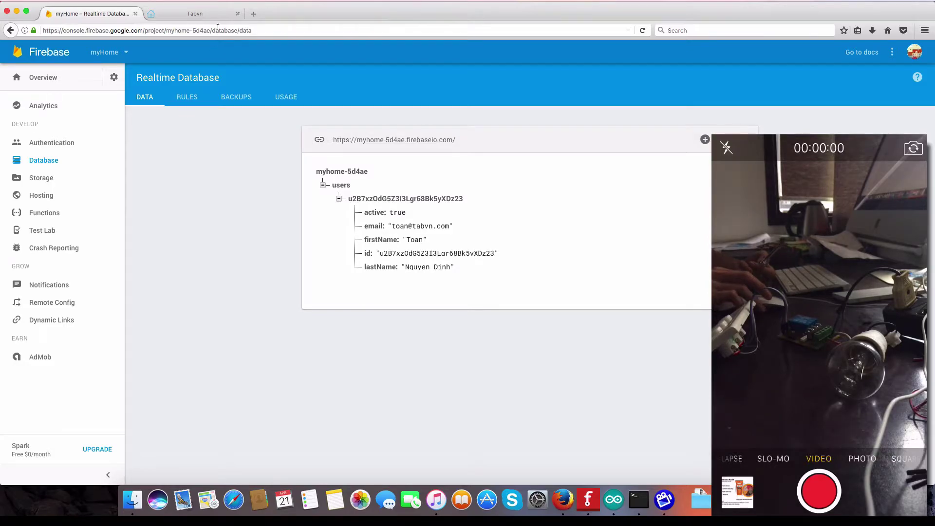
pyautogui.click(202, 17)
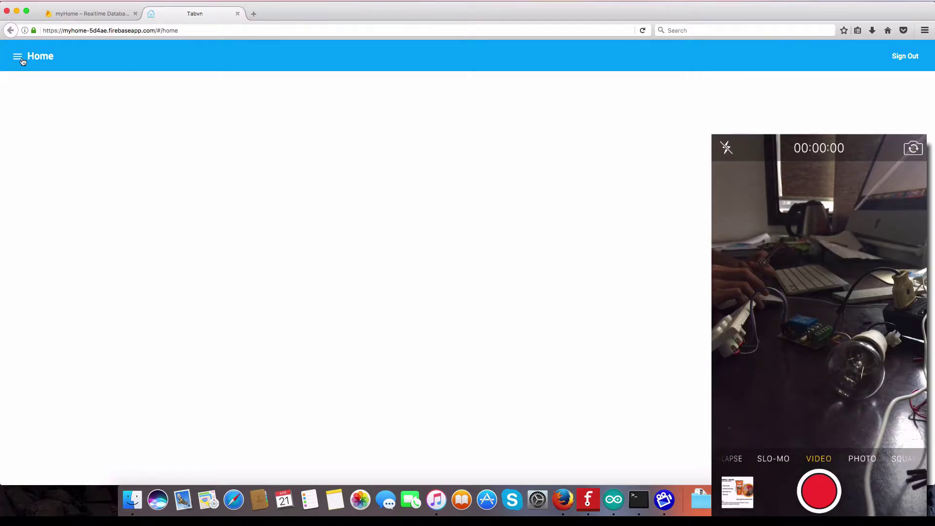
pyautogui.click(90, 14)
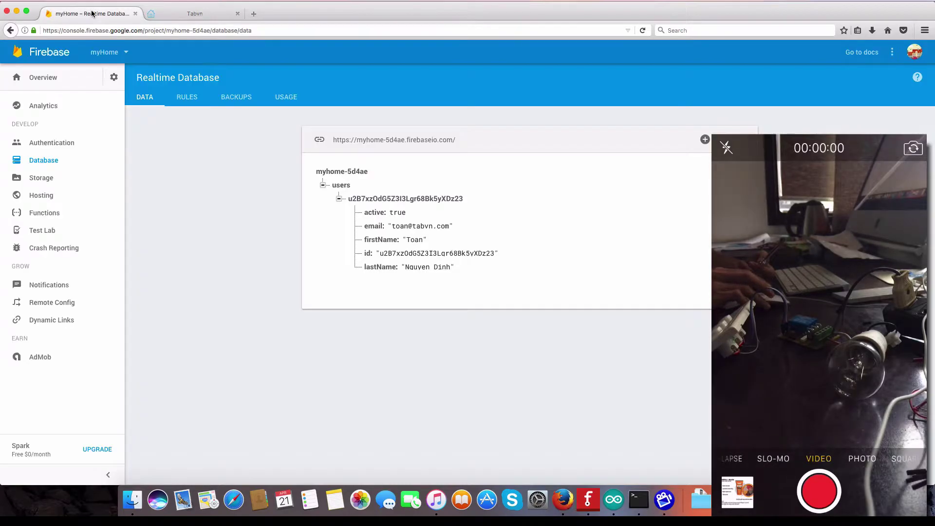
# - Collapse the users node and expand the microcontroller and app nodes to examine the pin states and device entries
pyautogui.click(322, 186)
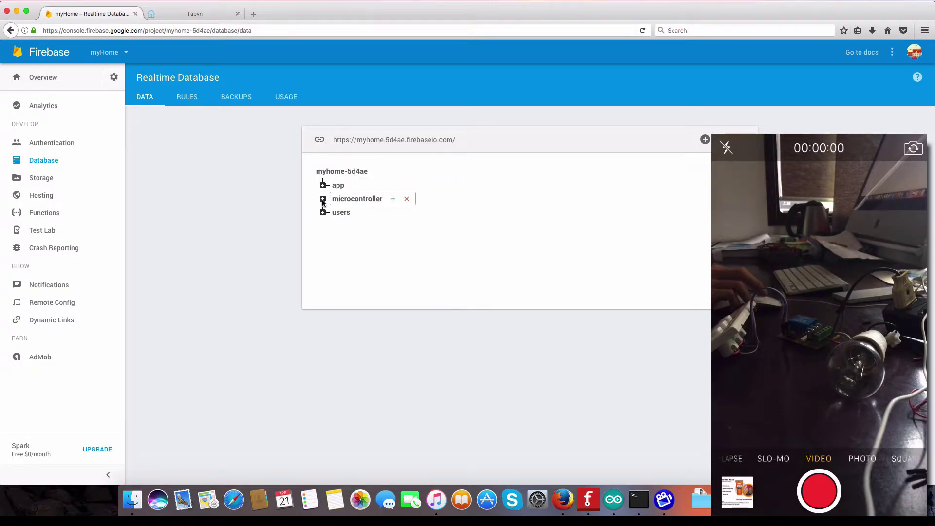
pyautogui.click(322, 199)
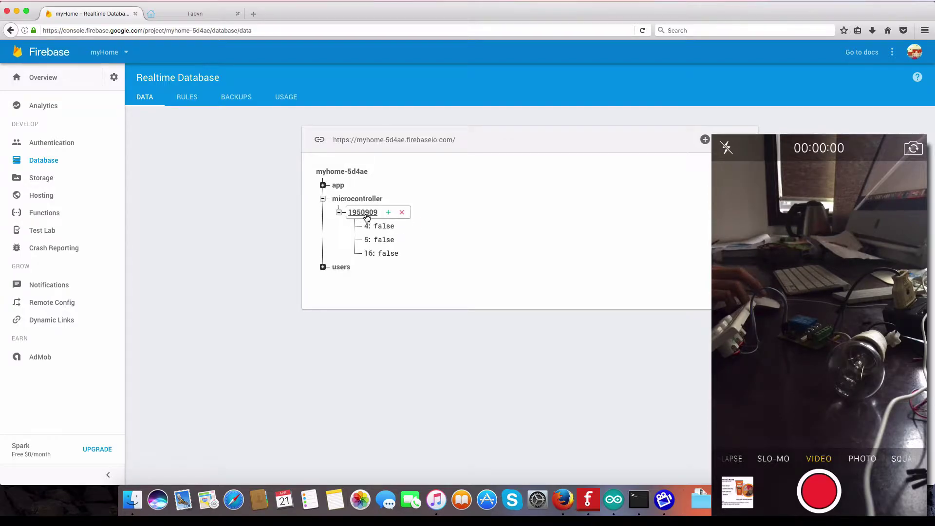
pyautogui.click(390, 226)
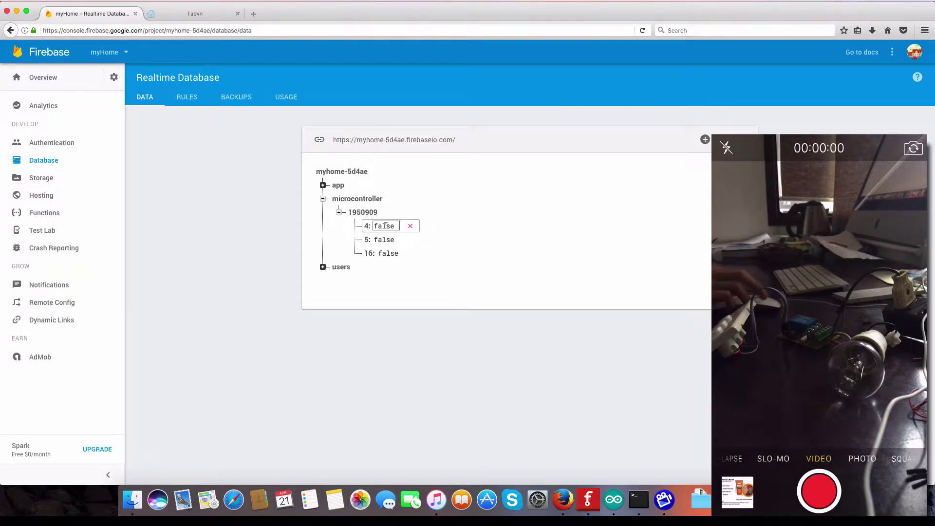
pyautogui.click(389, 239)
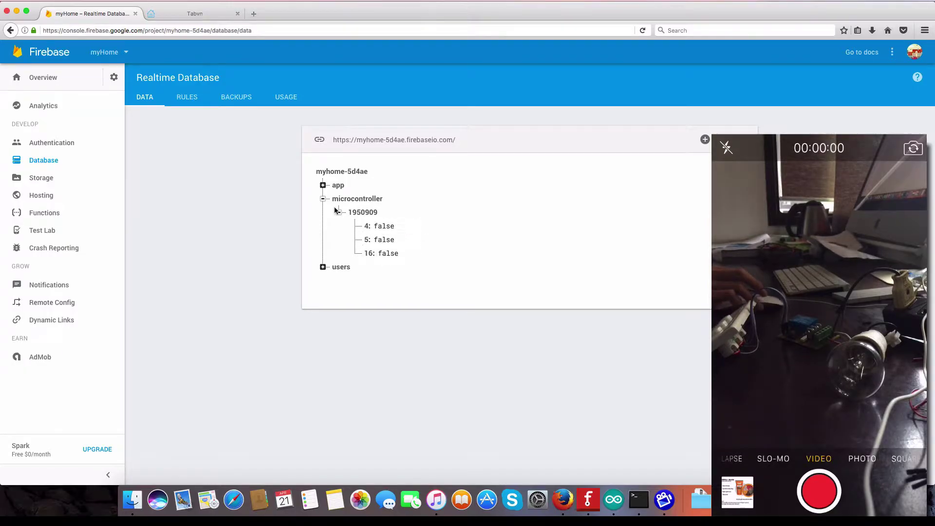
pyautogui.click(322, 185)
pyautogui.scroll(-1, 291, 220)
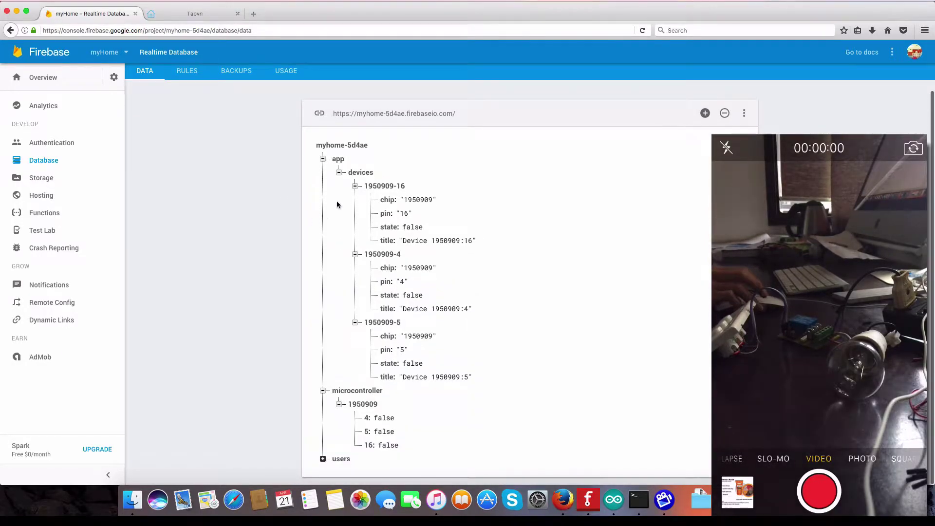
# - In the Tabvn settings, rename the pin 16 device as "Light 1" and save it
pyautogui.click(193, 14)
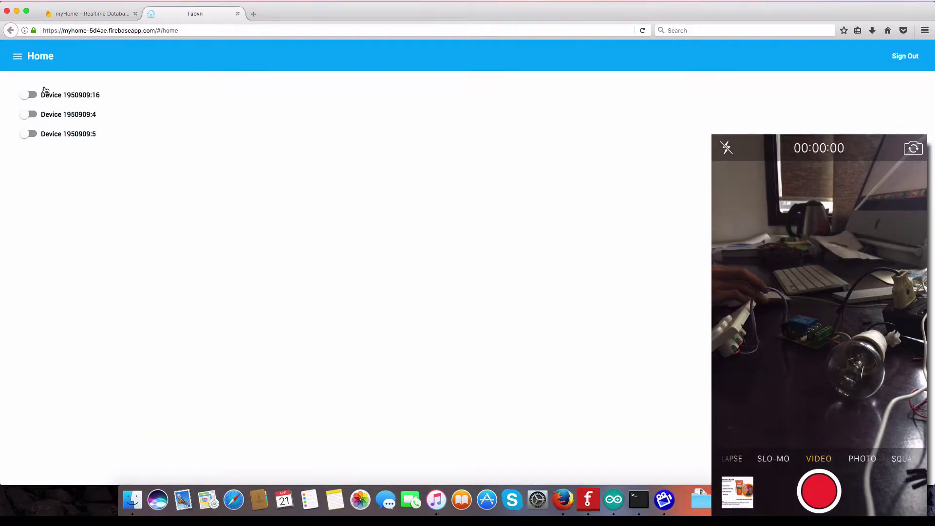
pyautogui.click(17, 58)
pyautogui.click(36, 120)
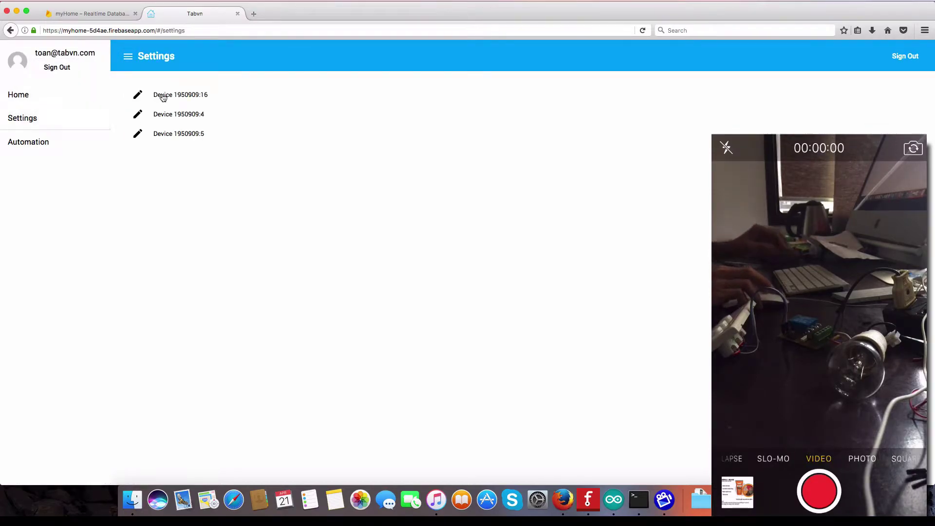
pyautogui.click(163, 97)
pyautogui.moveTo(451, 252); pyautogui.dragTo(365, 246)
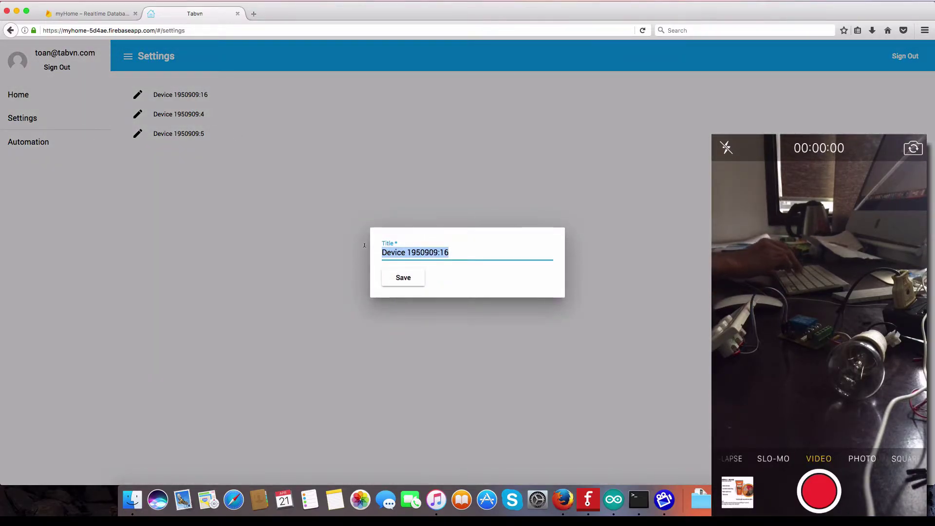
pyautogui.write('Light 1')
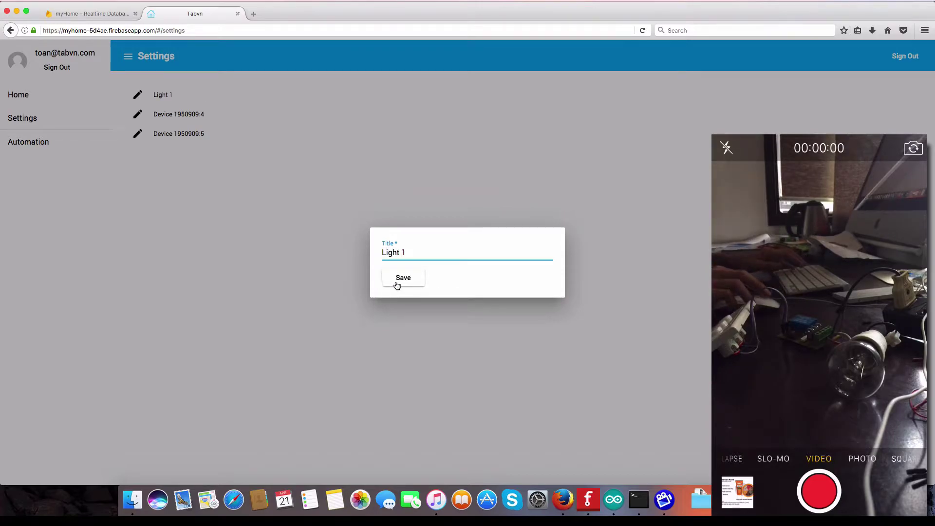
pyautogui.click(397, 286)
# - Rename the pin 4 device as "Light 2" and save it
pyautogui.click(185, 115)
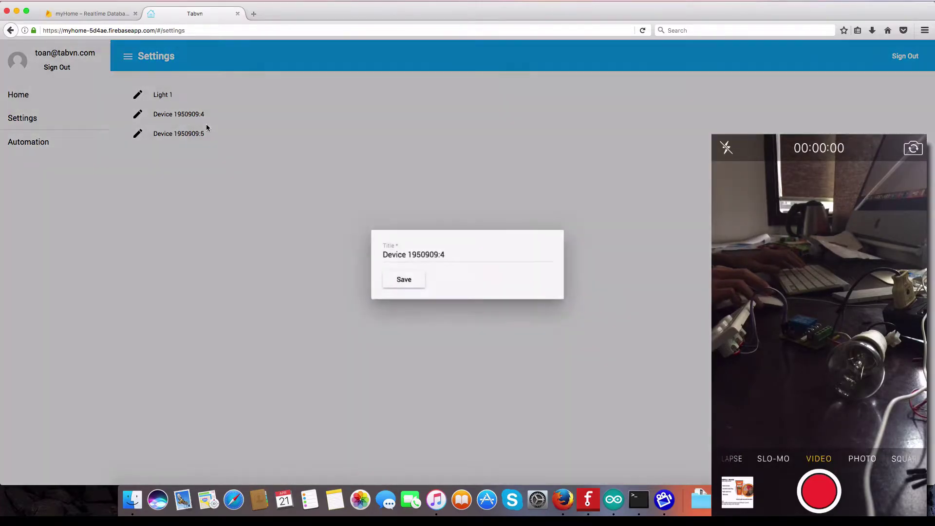
pyautogui.moveTo(455, 251); pyautogui.dragTo(349, 251)
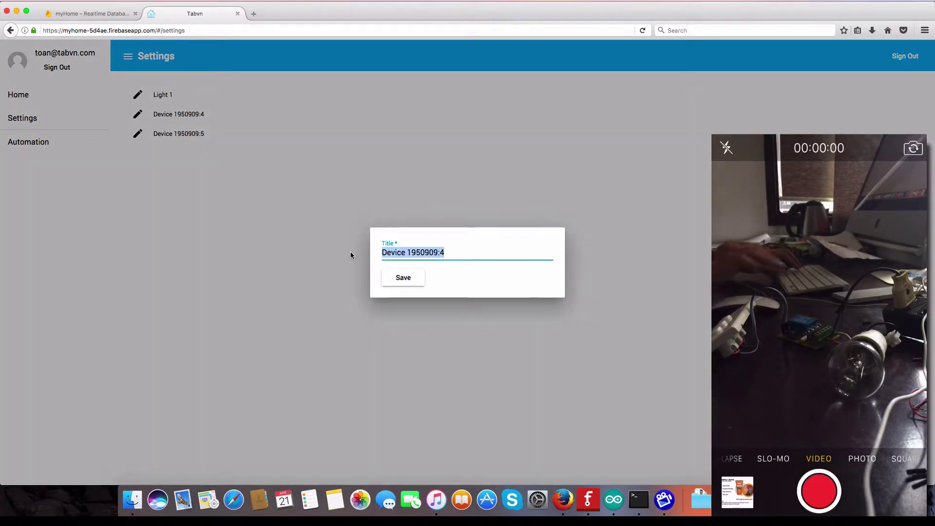
pyautogui.write('Light 2')
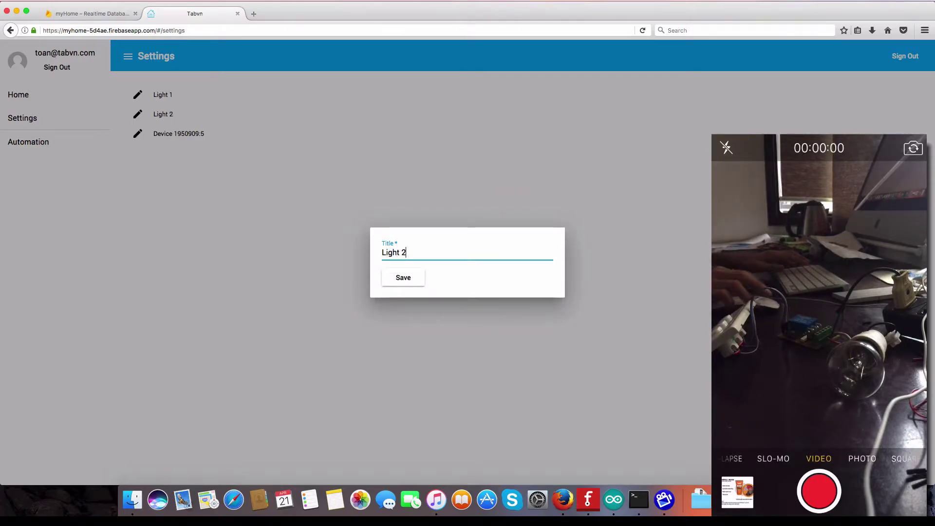
pyautogui.click(406, 284)
# - Rename the pin 5 device as "Light 3" and save it
pyautogui.click(228, 136)
pyautogui.moveTo(463, 250); pyautogui.dragTo(338, 250)
pyautogui.write('Light 3')
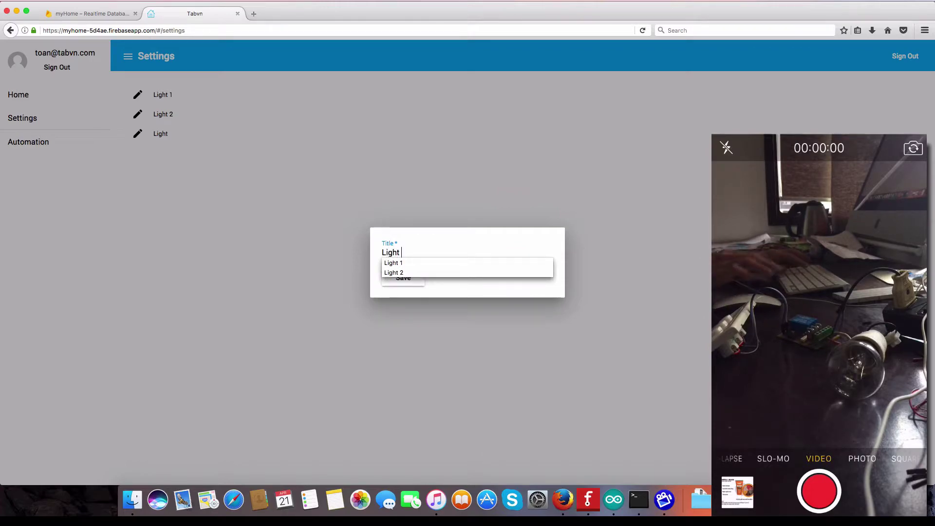
pyautogui.click(398, 281)
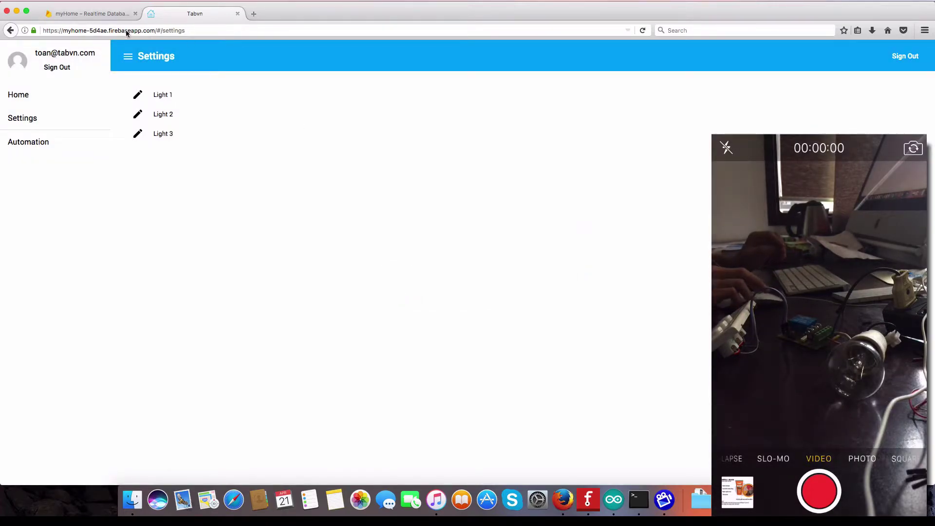
# - Check the renamed lights on the Tabvn home page and the app devices in the Firebase database, collapsing the app node
pyautogui.click(29, 94)
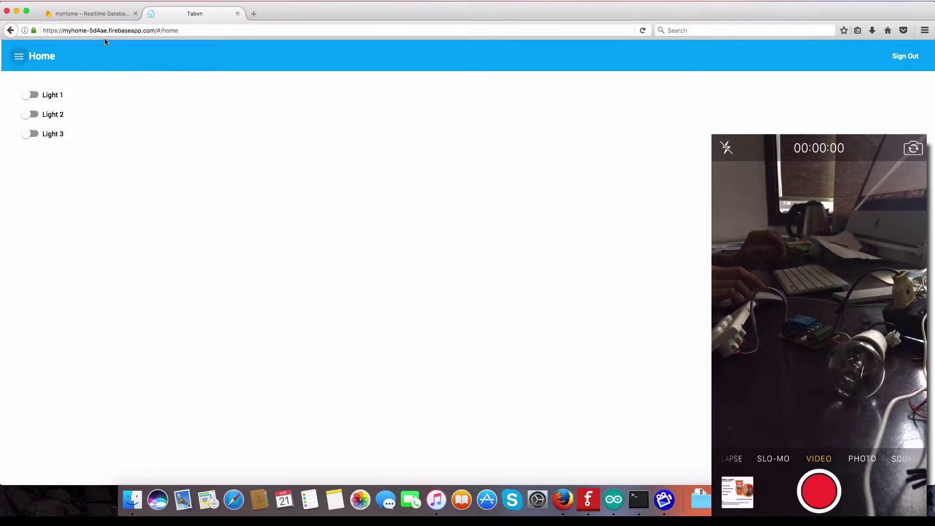
pyautogui.click(93, 14)
pyautogui.click(193, 15)
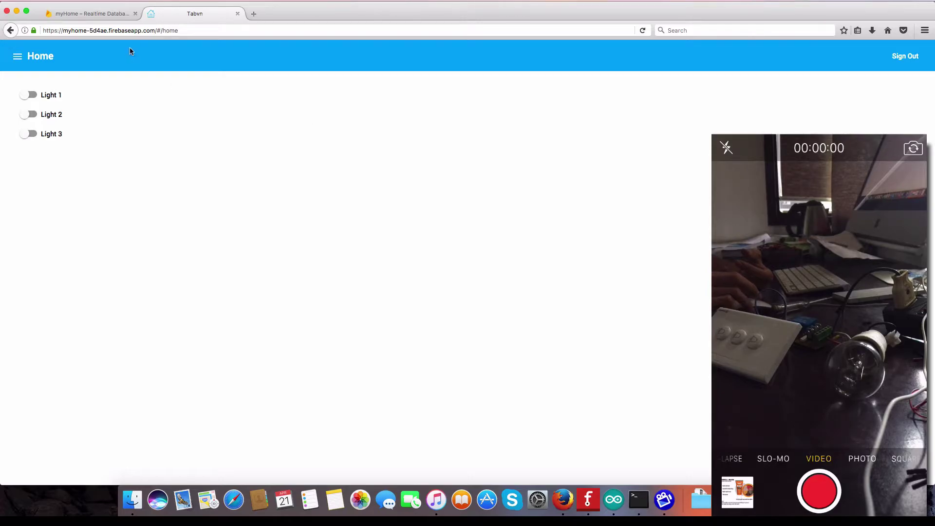
pyautogui.click(102, 14)
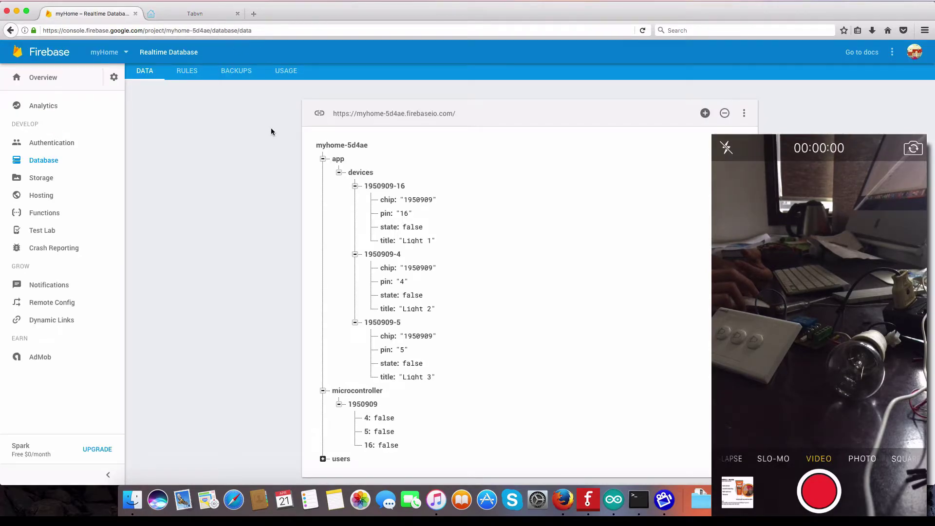
pyautogui.click(321, 158)
pyautogui.click(194, 13)
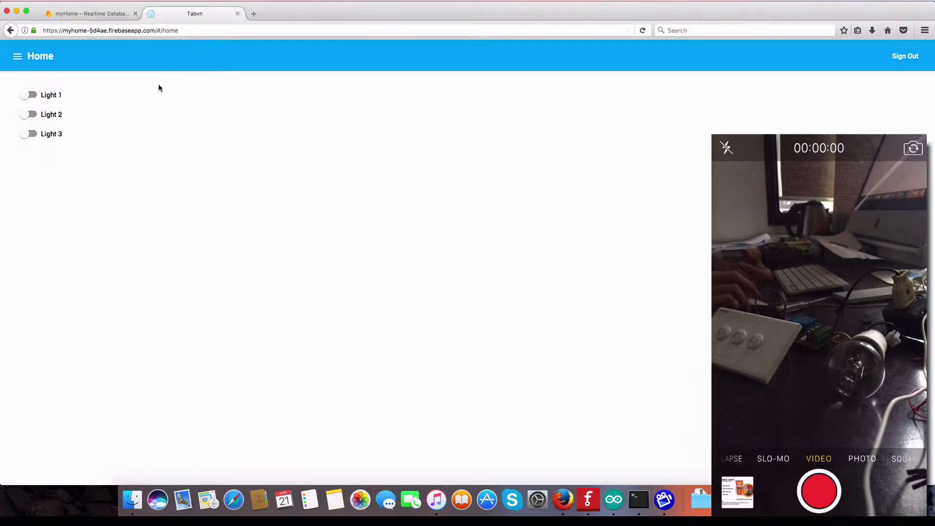
# - On the Tabvn Automation page, edit the existing 6AM task and change its title to "Turn on LIght 2 next minute"
pyautogui.click(17, 56)
pyautogui.click(34, 140)
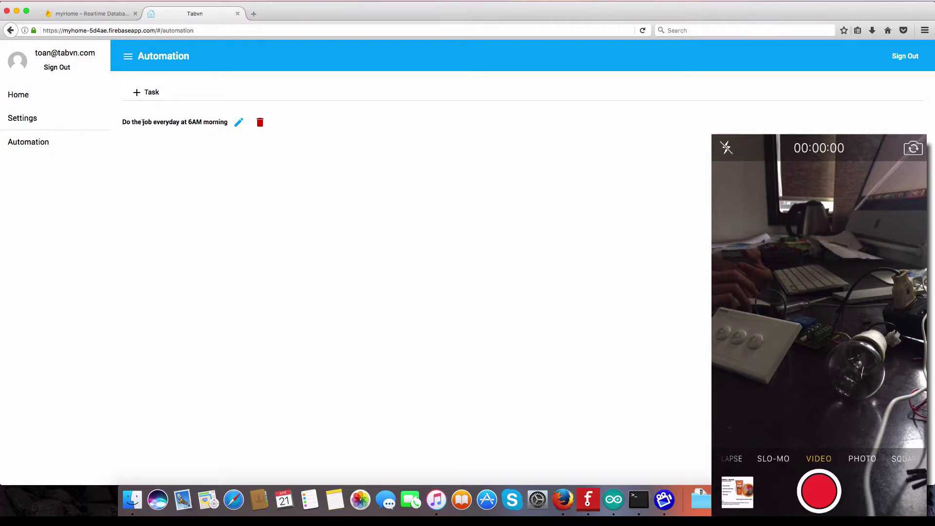
pyautogui.moveTo(126, 122); pyautogui.dragTo(206, 121)
pyautogui.moveTo(123, 122); pyautogui.dragTo(220, 122)
pyautogui.click(121, 122)
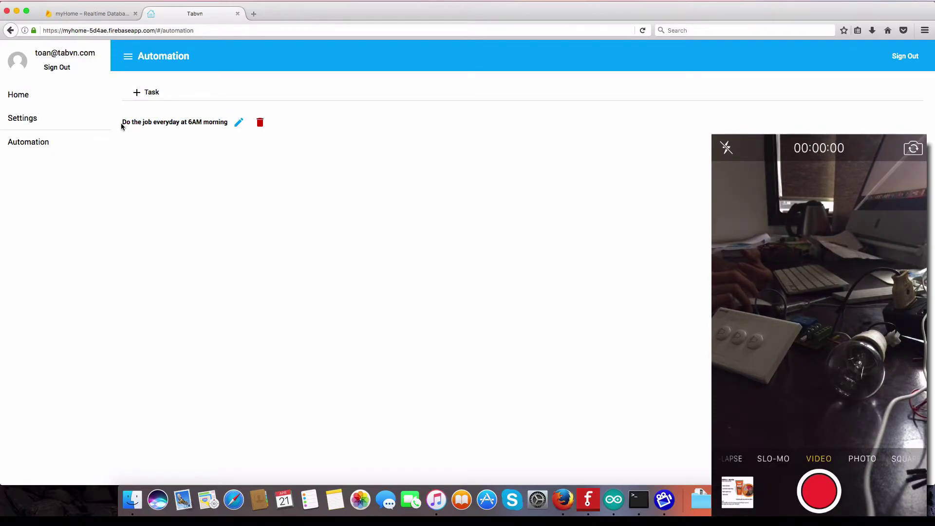
pyautogui.moveTo(122, 122); pyautogui.dragTo(214, 123)
pyautogui.click(239, 123)
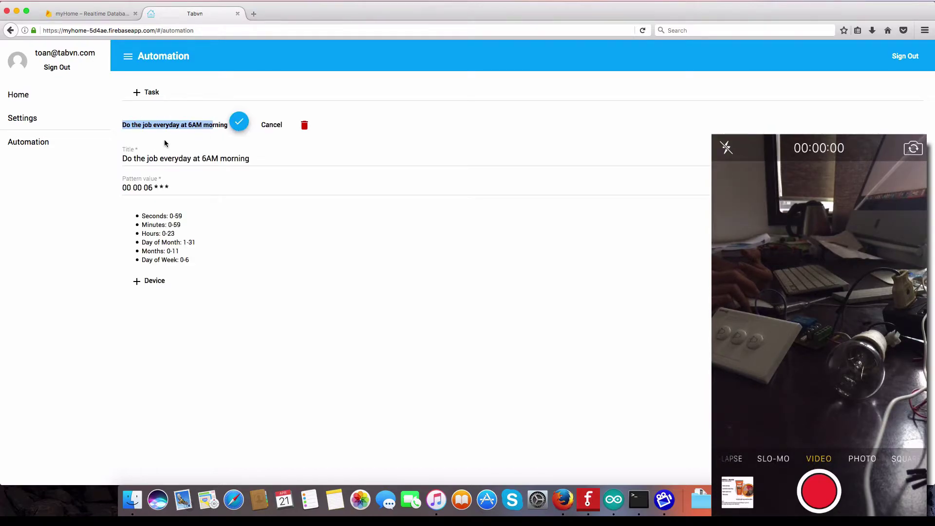
pyautogui.tripleClick(269, 160)
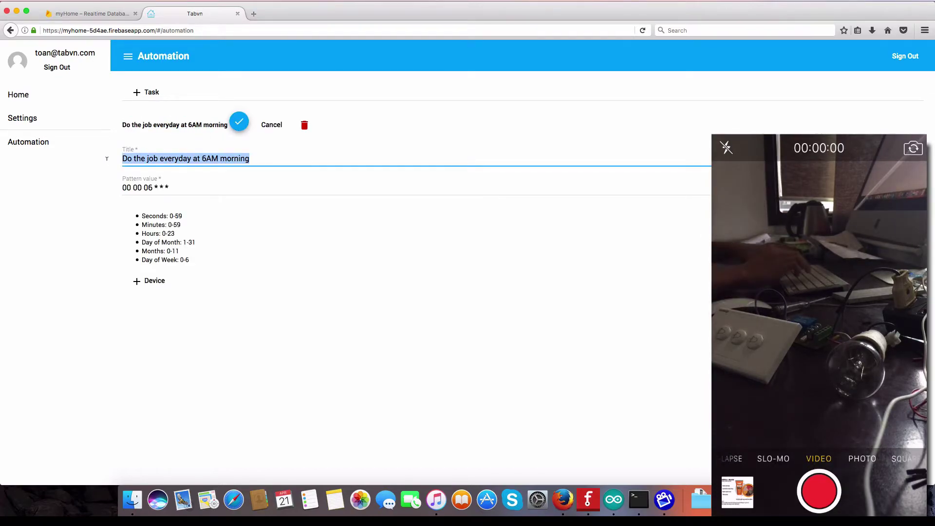
pyautogui.write('Turn on Light 2 next minute')
# - Set the automation task's pattern value to 01 00 * * * *
pyautogui.press('Tab')
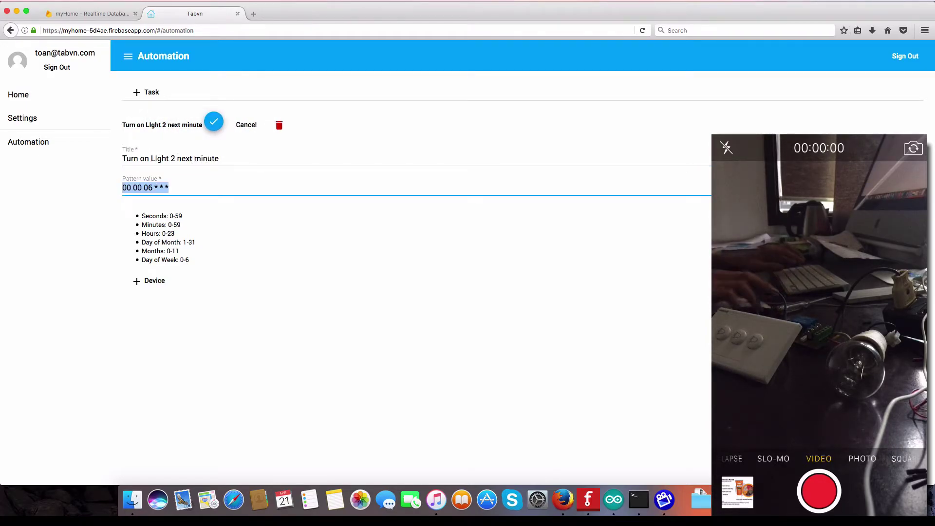
pyautogui.press('Right')
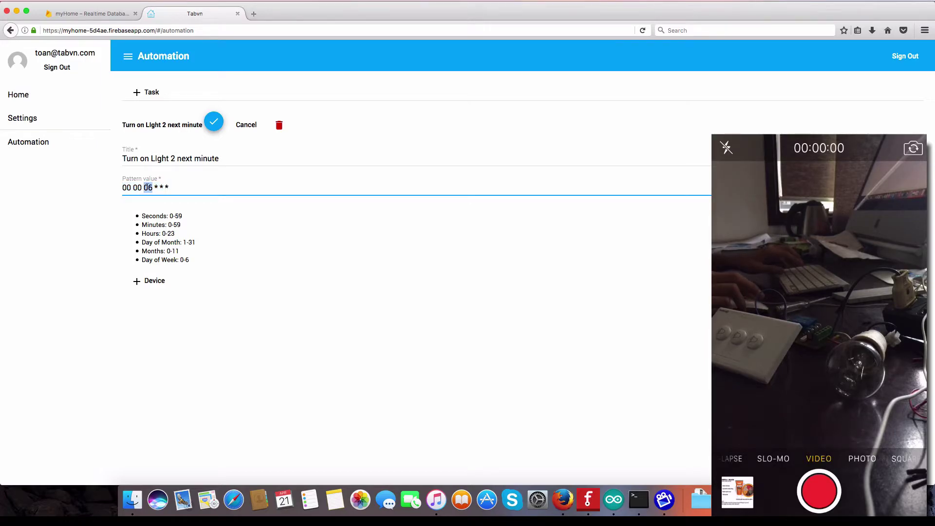
pyautogui.write('*')
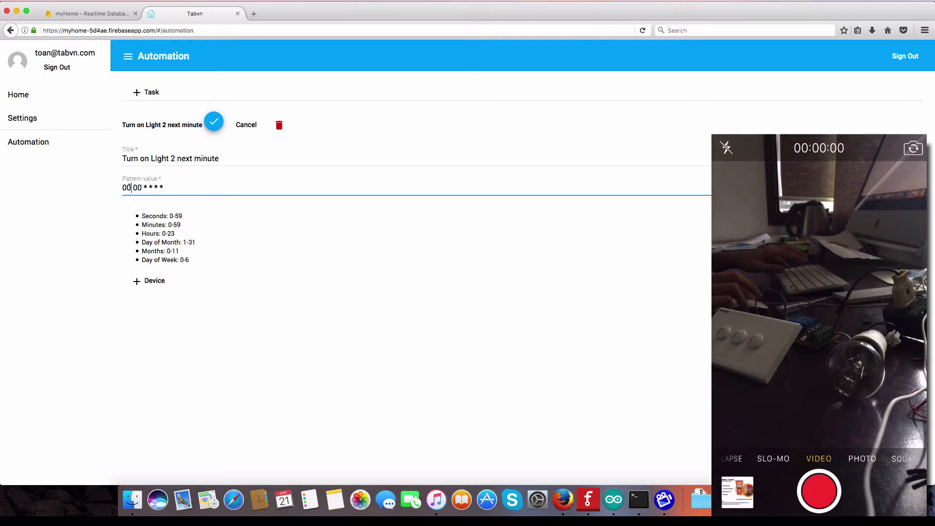
pyautogui.write('1')
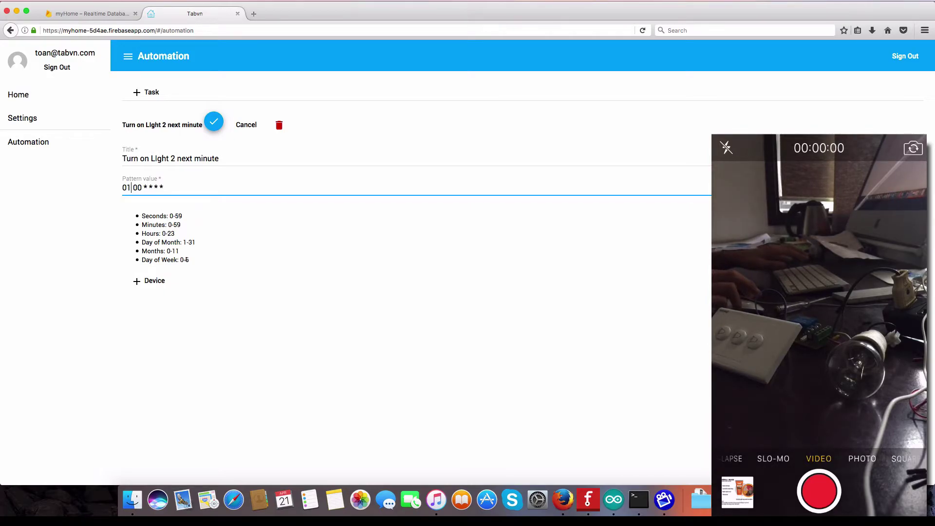
# - Add Light 2 as the task's device and save the device selection
pyautogui.click(152, 281)
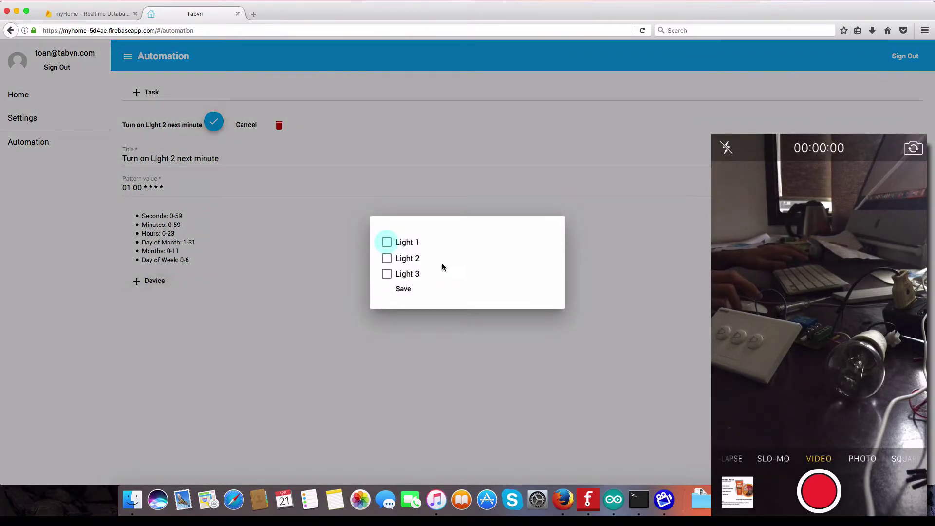
pyautogui.click(411, 262)
pyautogui.click(407, 291)
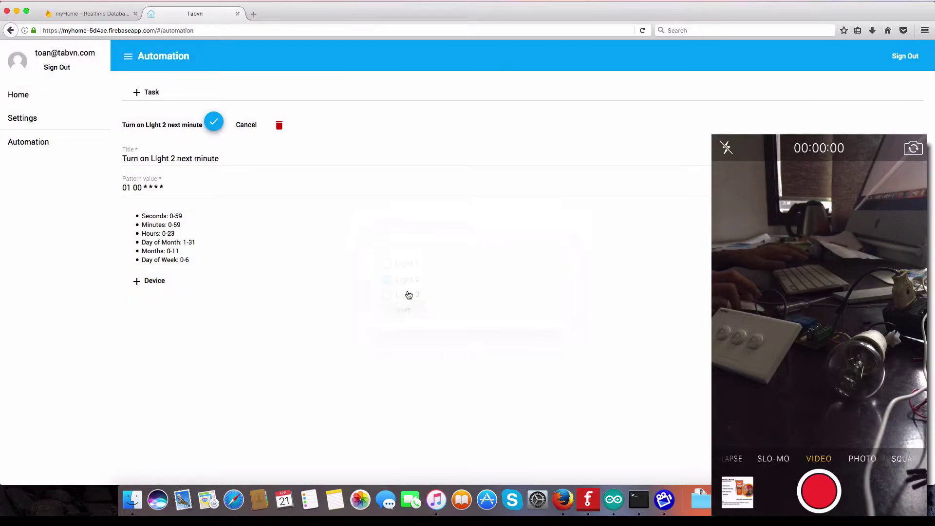
# - Set the task's pattern value to 01 * * * * * so it runs at the first second of every minute
pyautogui.doubleClick(148, 188)
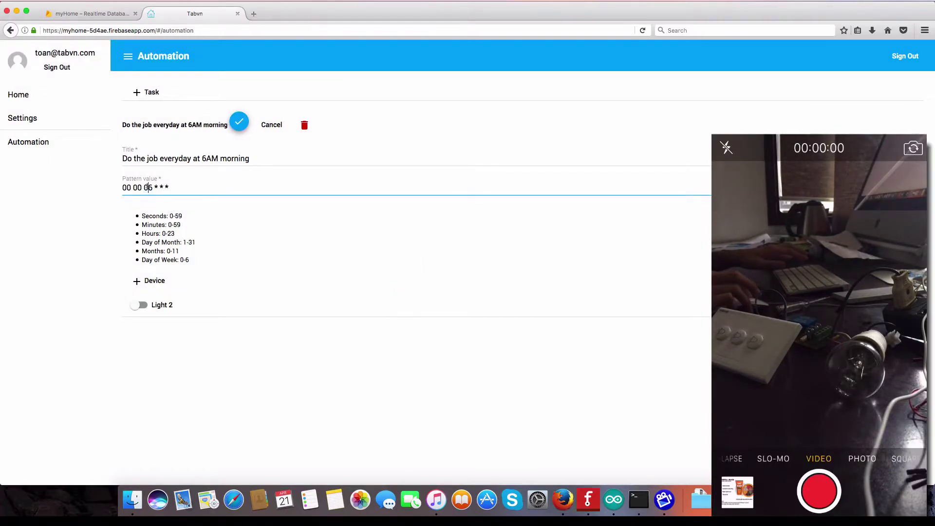
pyautogui.write('*')
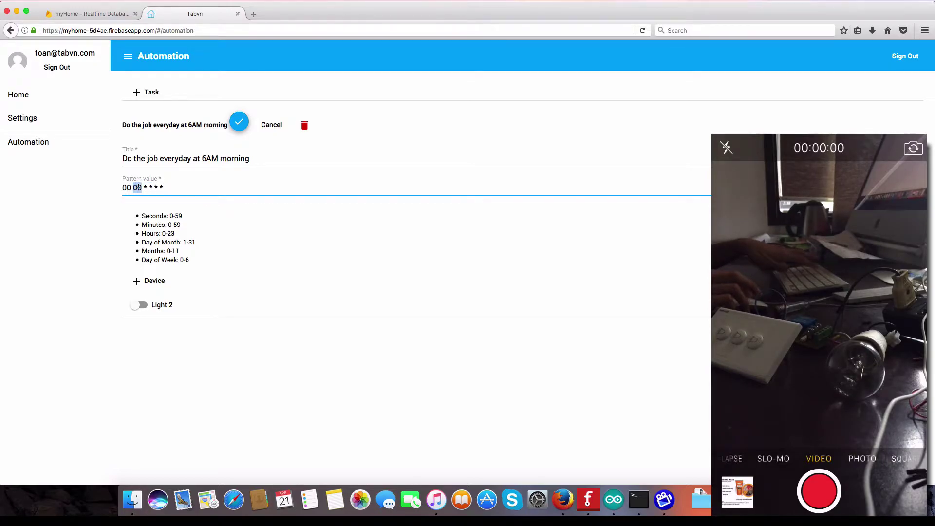
pyautogui.doubleClick(127, 188)
pyautogui.write('01')
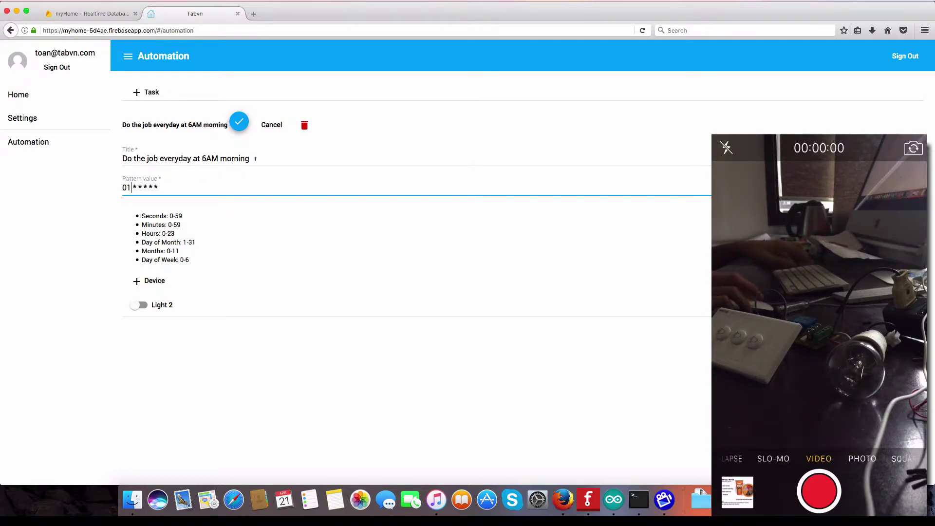
# - Save the task with the title "Turn On light 2 next minute" and switch its Light 2 device on
pyautogui.hotkey('shift', 'Tab')
pyautogui.write('Turn On ')
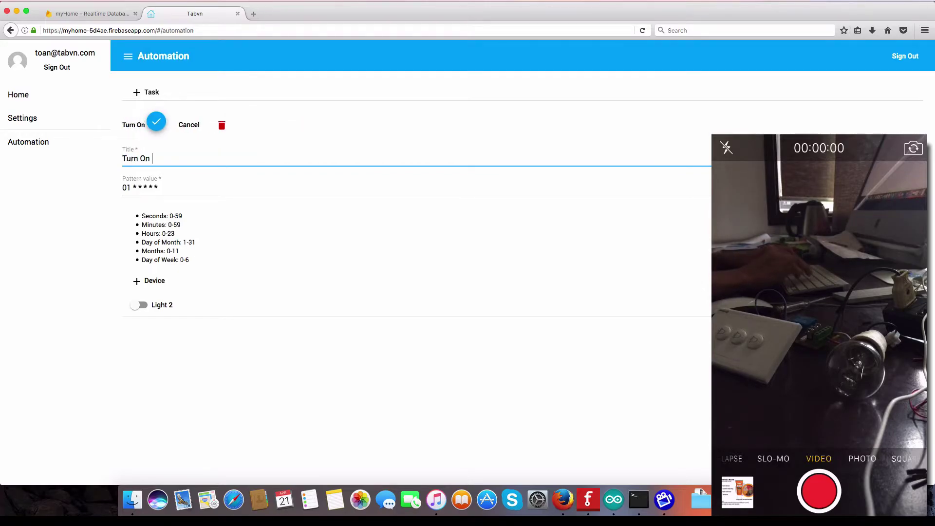
pyautogui.write('light 2 n')
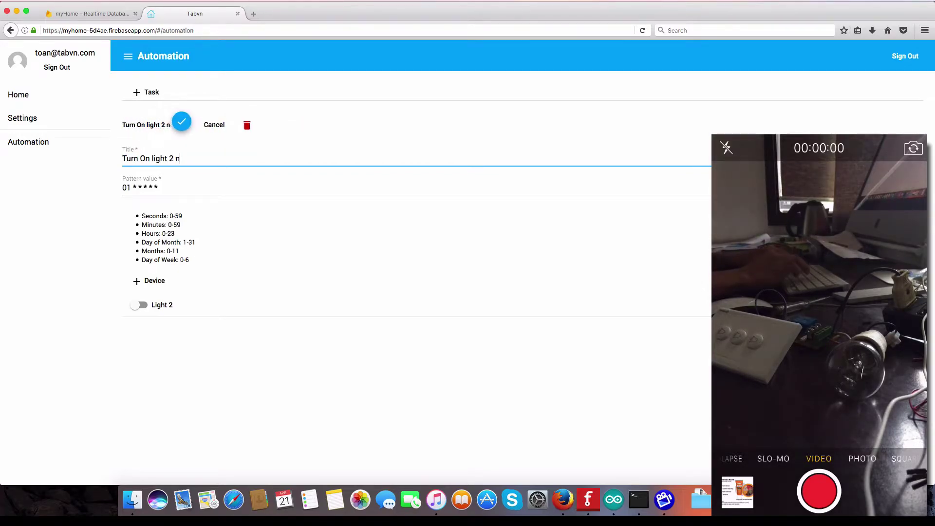
pyautogui.write('ext minute')
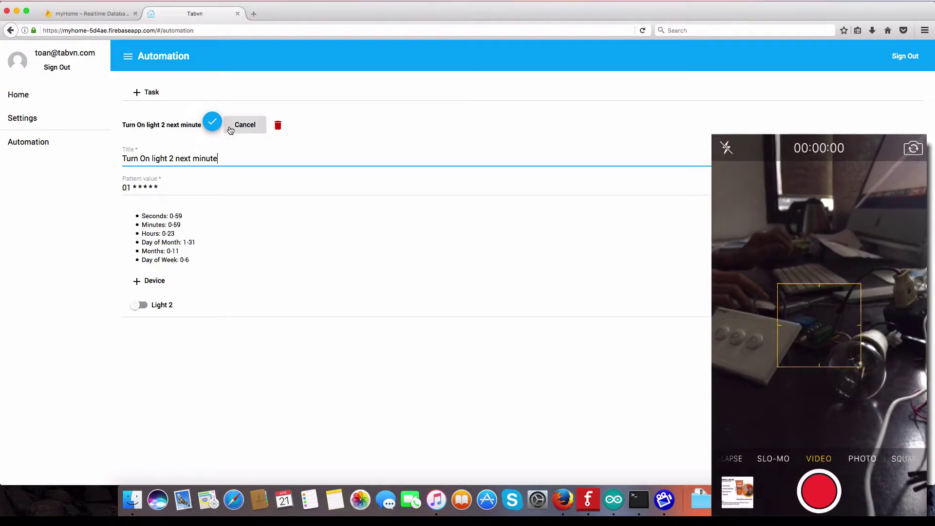
pyautogui.click(206, 121)
pyautogui.click(137, 158)
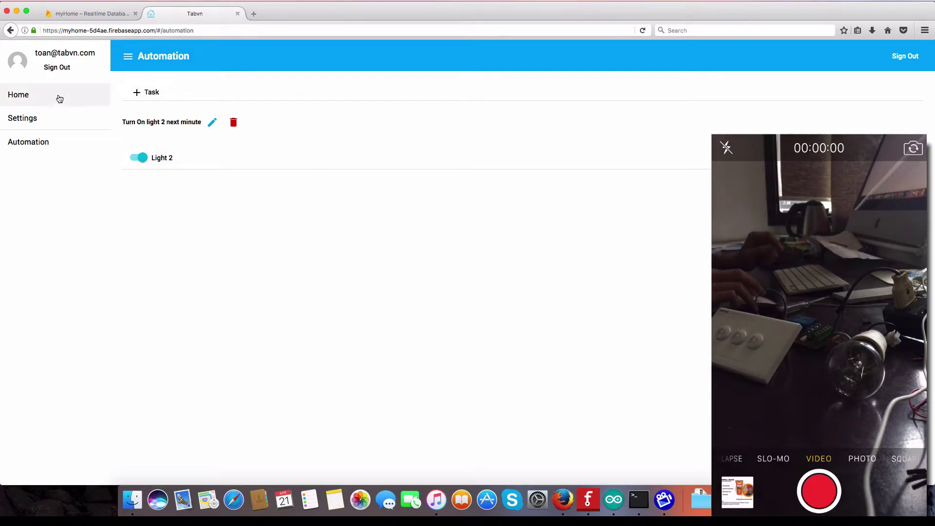
# - Open the Home page and watch the Light 2 switch while checking the system clock for the next minute
pyautogui.click(111, 96)
pyautogui.click(48, 96)
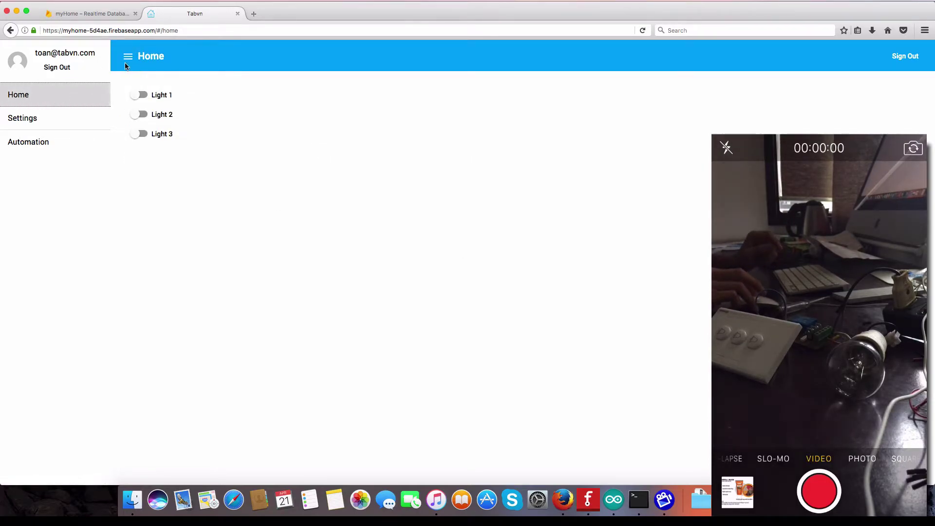
pyautogui.click(204, 210)
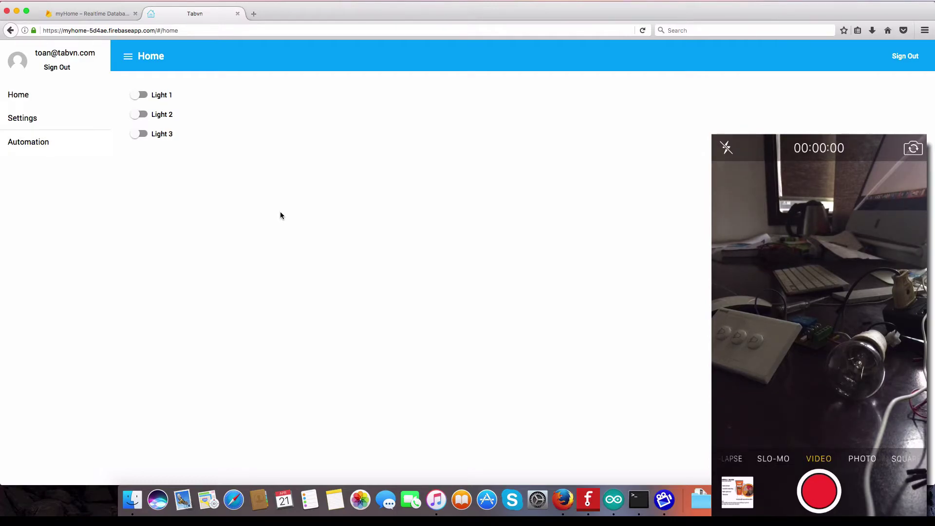
pyautogui.click(855, 9)
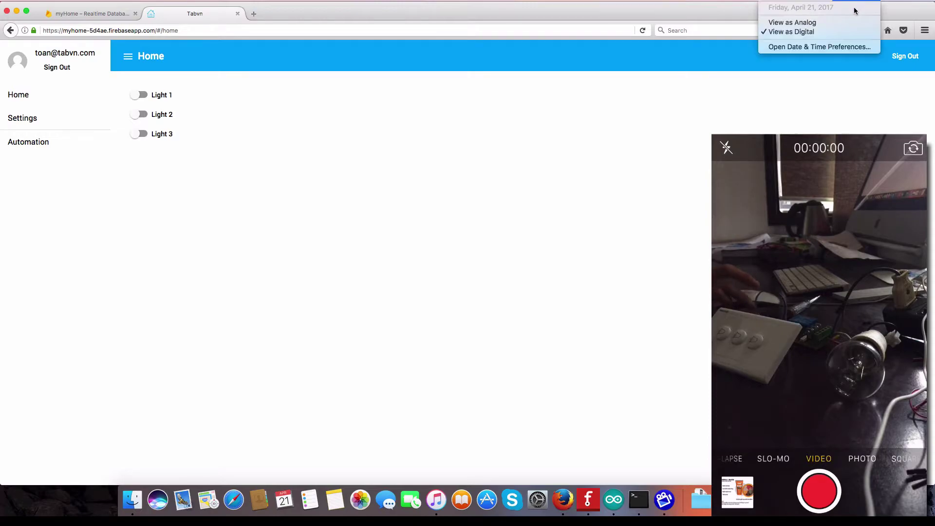
pyautogui.click(855, 9)
pyautogui.click(855, 9)
pyautogui.click(204, 121)
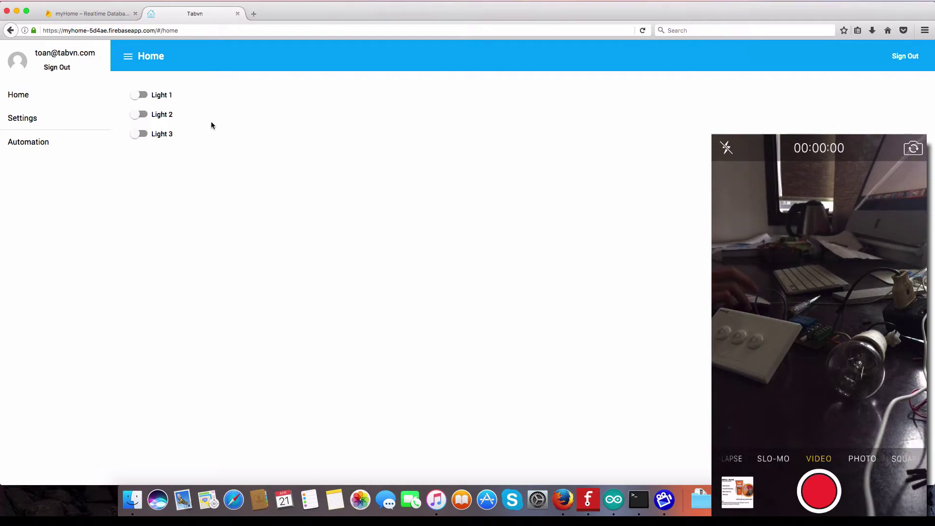
pyautogui.click(853, 0)
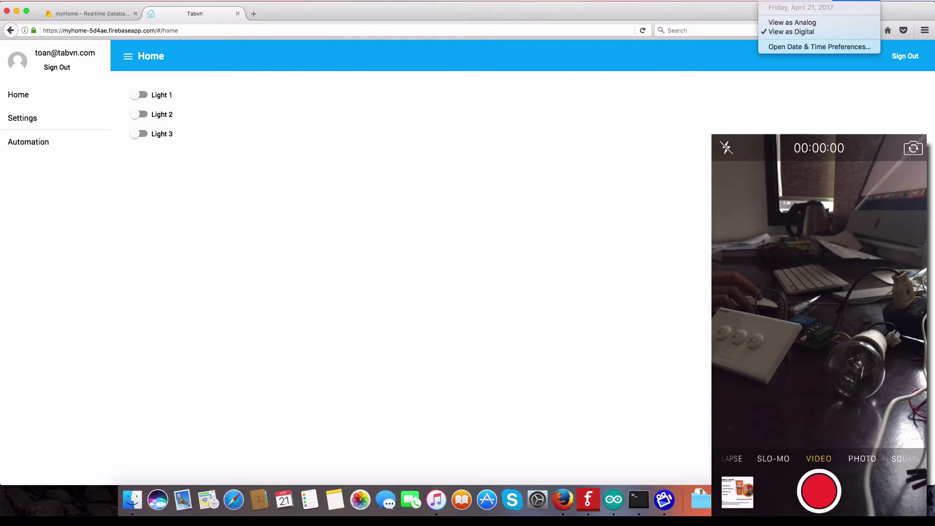
pyautogui.press('Escape')
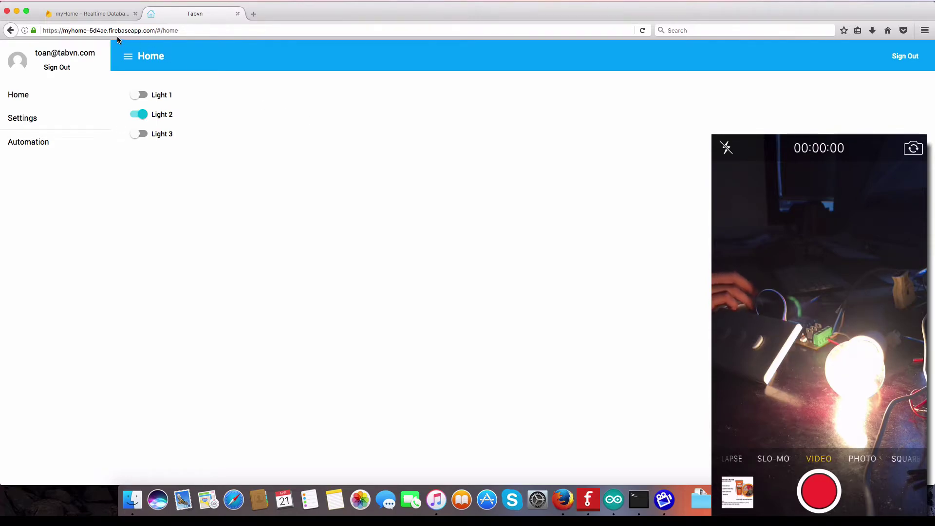
# - Check the microcontroller pin values in the Firebase Realtime Database, and collapse the microcontroller node
pyautogui.click(92, 13)
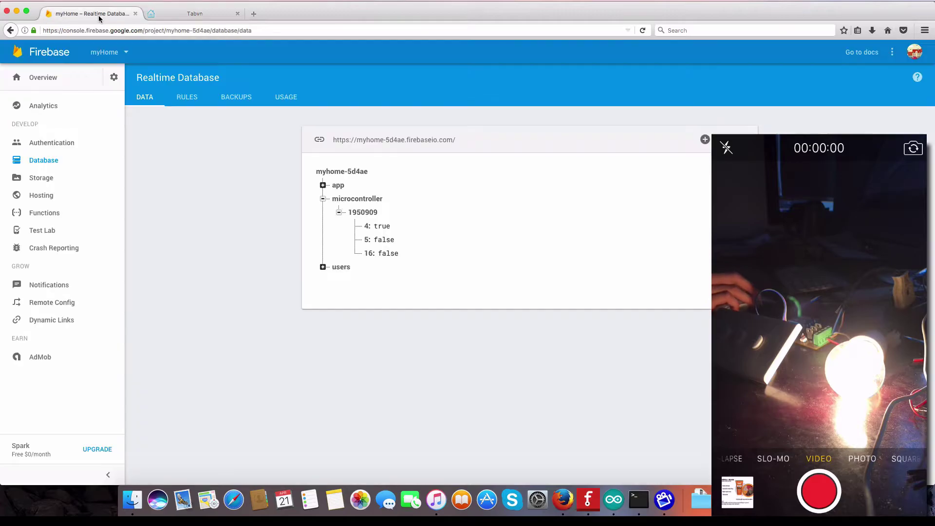
pyautogui.click(322, 199)
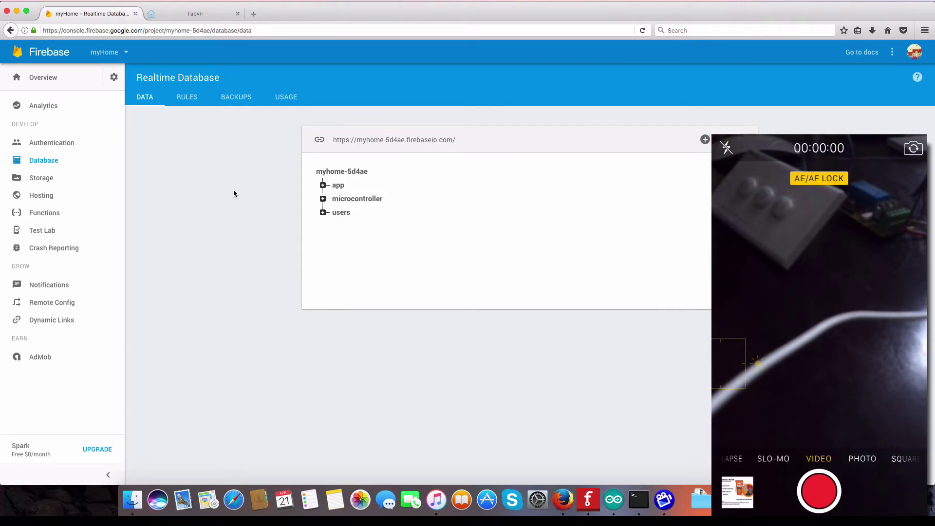
# - Open the service accounts in the Firebase project settings, and highlight the SECRET value in the firebase.arduino sketch in Arduino
pyautogui.click(114, 76)
pyautogui.click(154, 77)
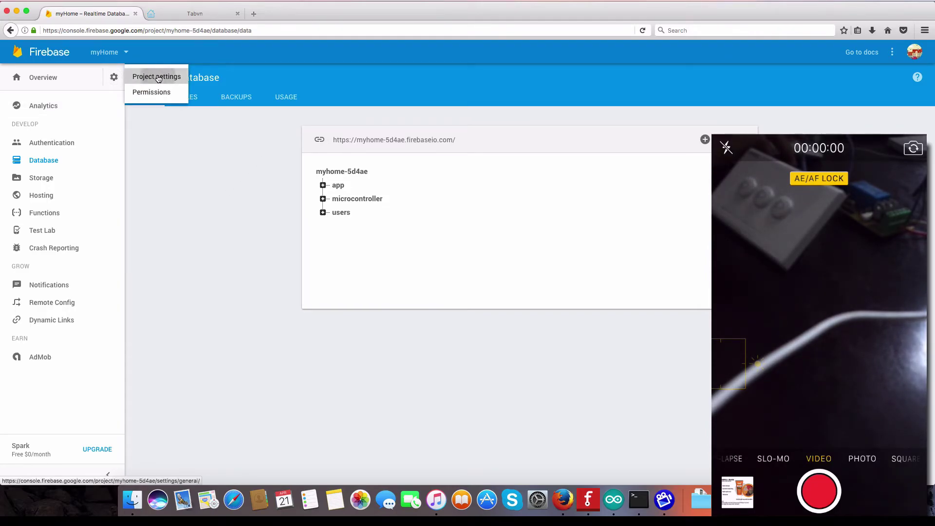
pyautogui.click(436, 97)
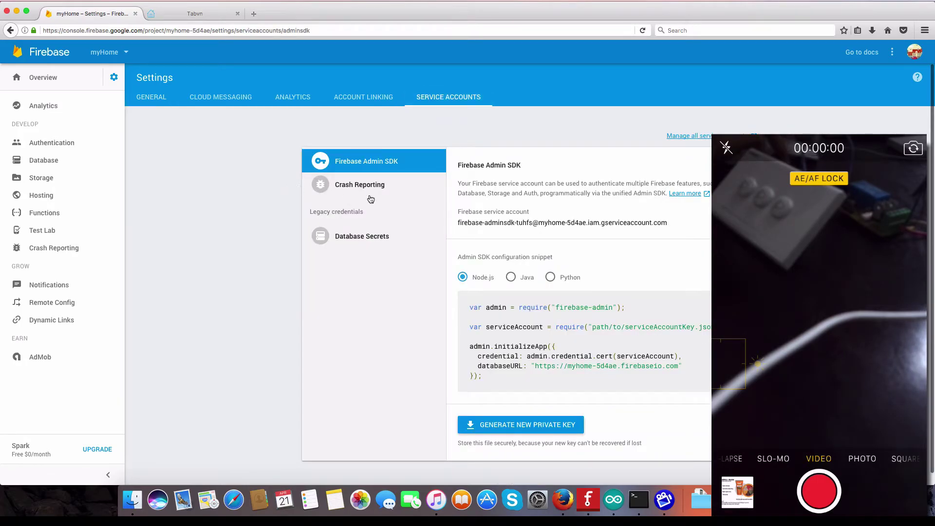
pyautogui.click(614, 500)
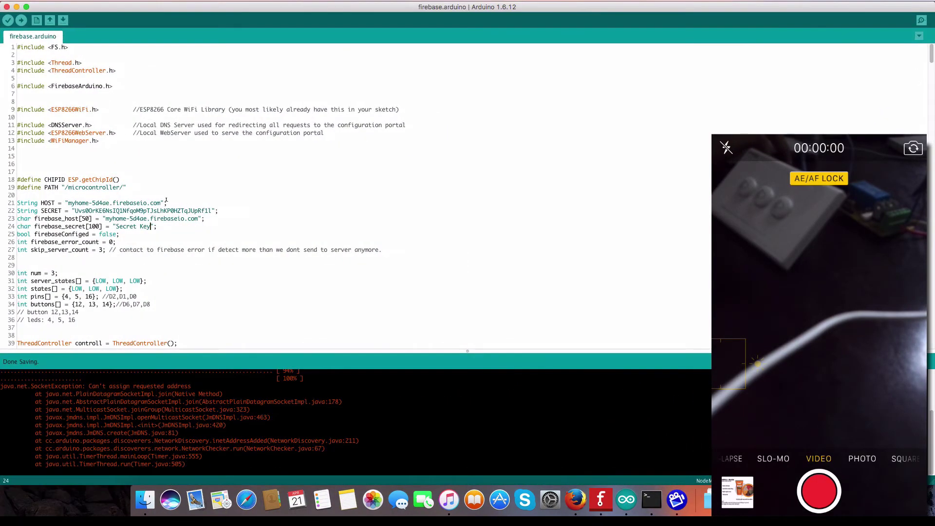
pyautogui.doubleClick(123, 210)
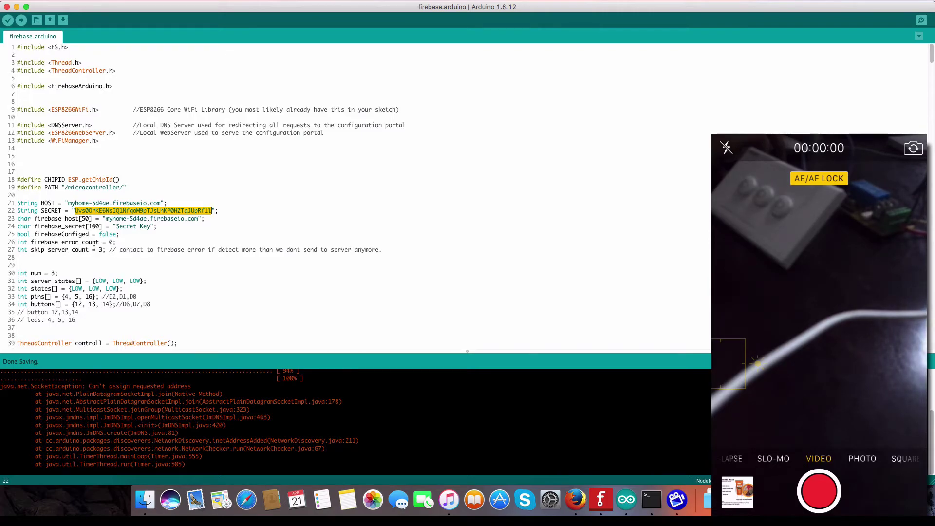
# - Back in the Firebase settings, add a database secret for myhome-5d4ae and reveal the first listed secret
pyautogui.click(573, 501)
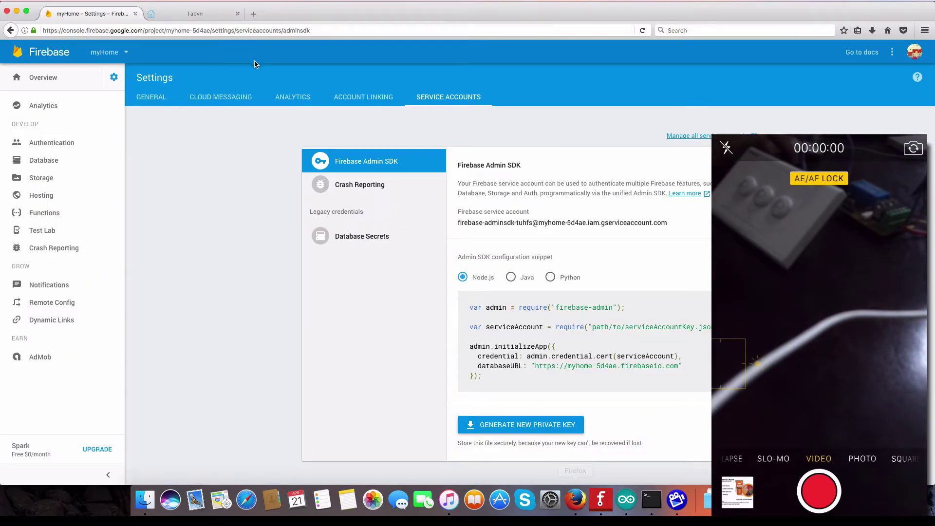
pyautogui.click(444, 243)
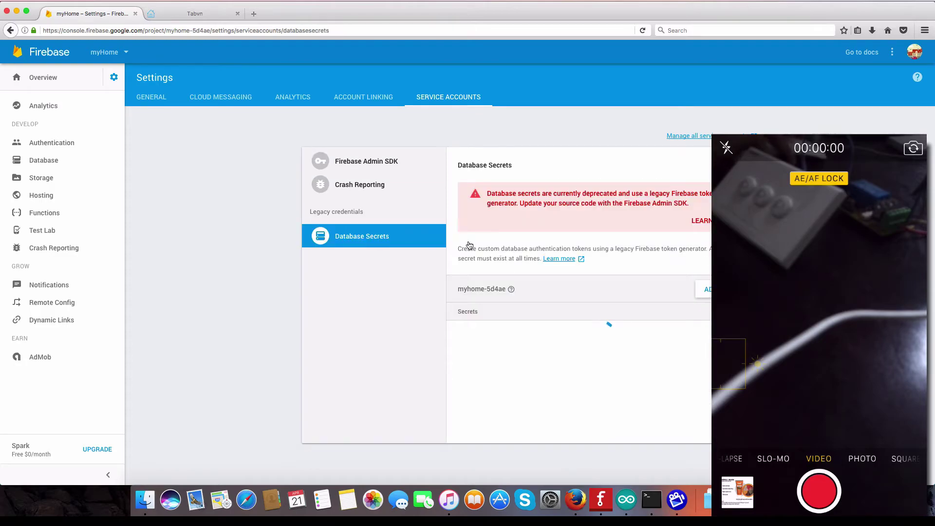
pyautogui.click(701, 291)
pyautogui.click(707, 333)
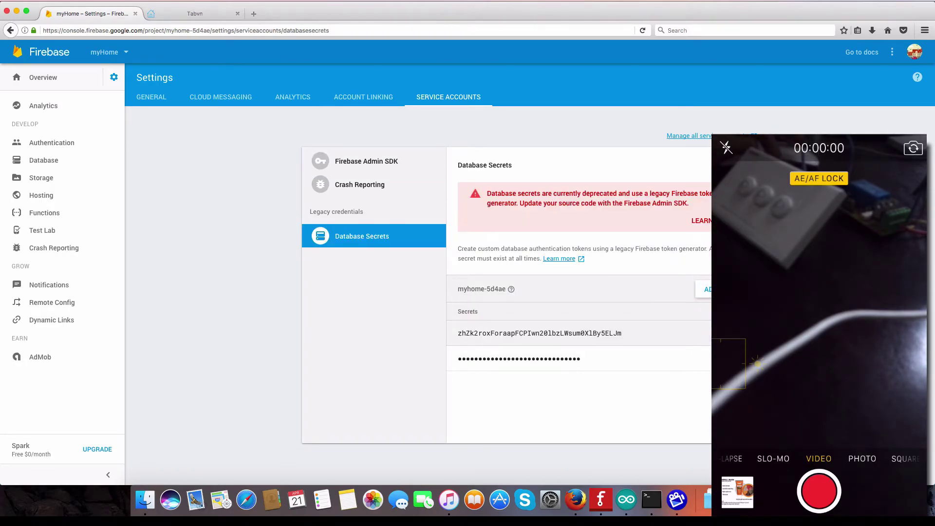
# - Revoke the first listed database secret
pyautogui.click(708, 332)
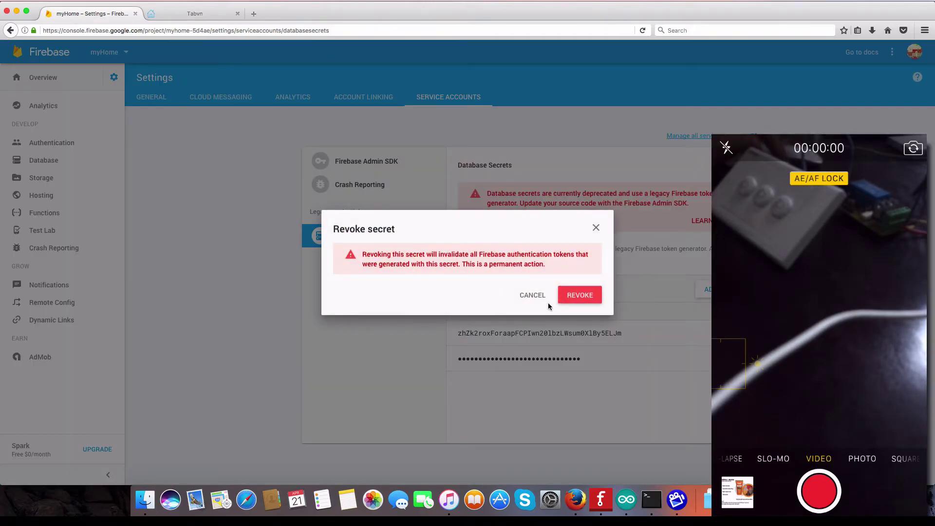
pyautogui.click(546, 302)
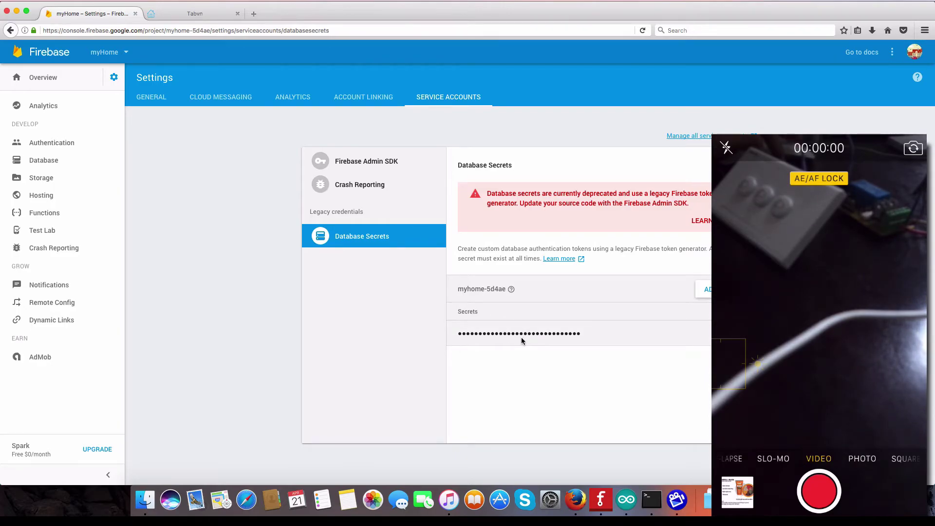
# - Reveal and copy the remaining database secret, and paste it into the browser's search box
pyautogui.click(552, 338)
pyautogui.doubleClick(555, 331)
pyautogui.press('super+c')
pyautogui.rightClick(546, 328)
pyautogui.click(560, 334)
pyautogui.click(692, 29)
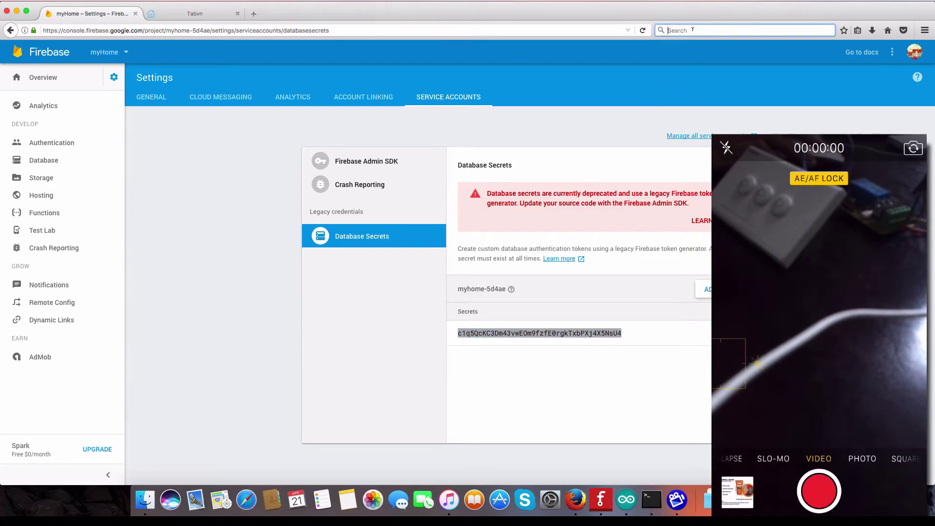
pyautogui.press('super+v')
pyautogui.click(694, 29)
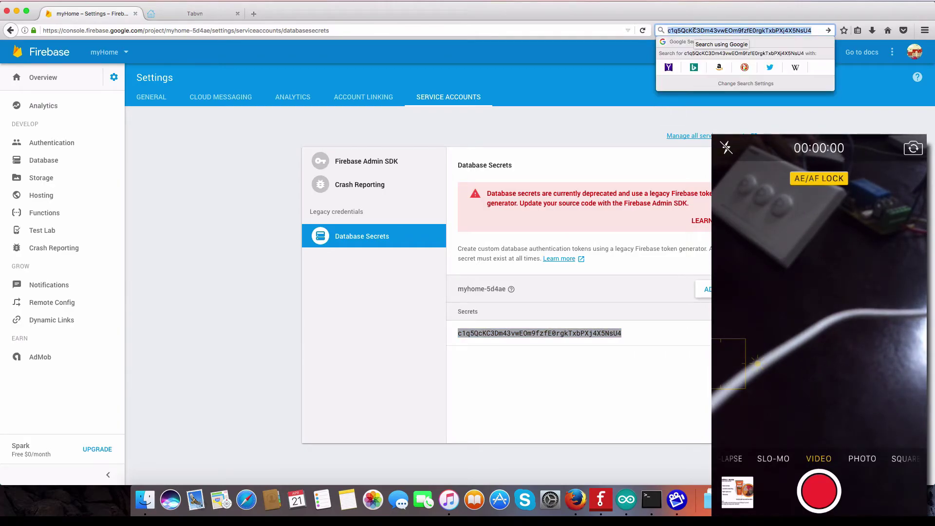
pyautogui.click(754, 25)
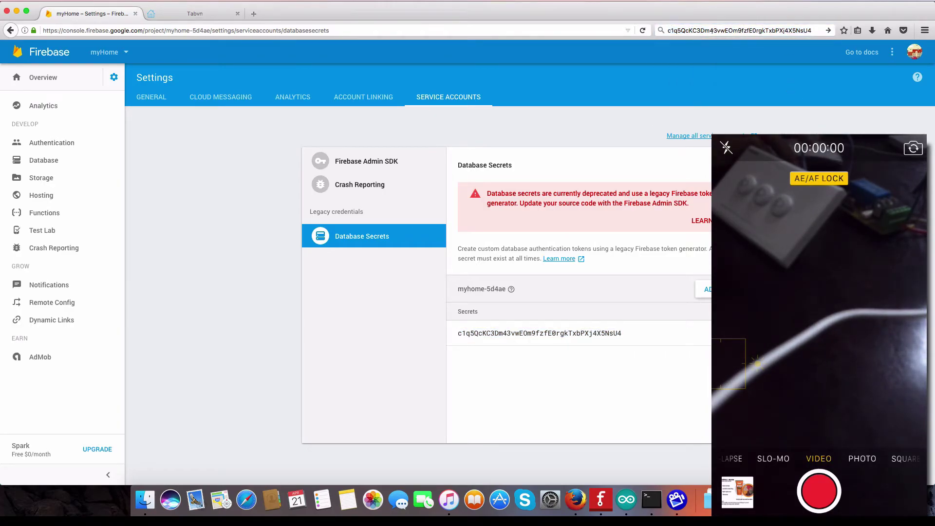
# - Return to the Firebase Realtime Database data and expand the microcontroller node to examine its pin values
pyautogui.click(198, 13)
pyautogui.click(92, 13)
pyautogui.click(43, 160)
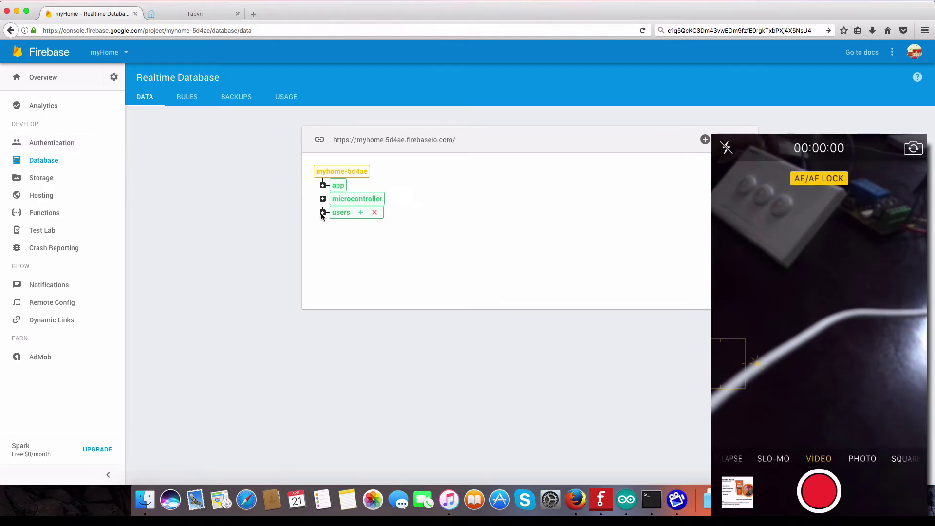
pyautogui.click(322, 199)
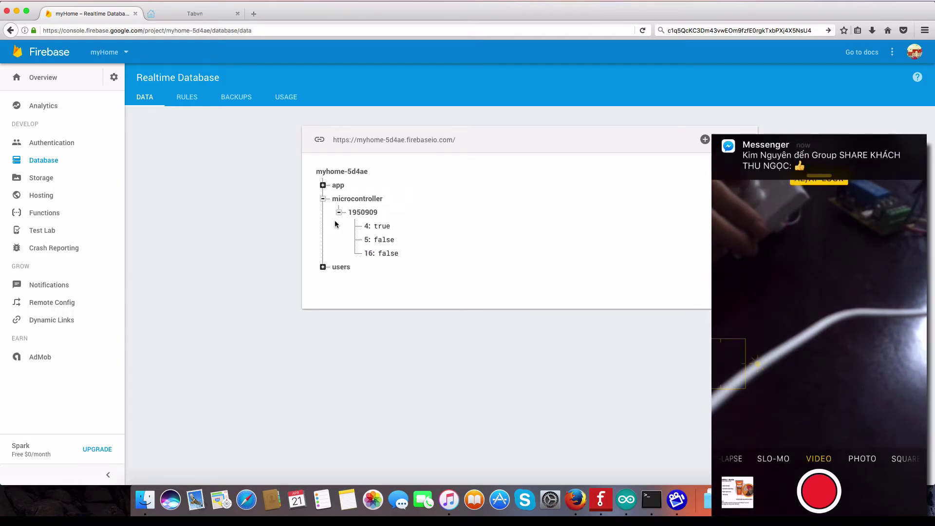
# - Examine the values of pins 4, 5 and 16 under microcontroller and the database secret kept in the browser's search box
pyautogui.click(379, 252)
pyautogui.click(382, 226)
pyautogui.click(384, 240)
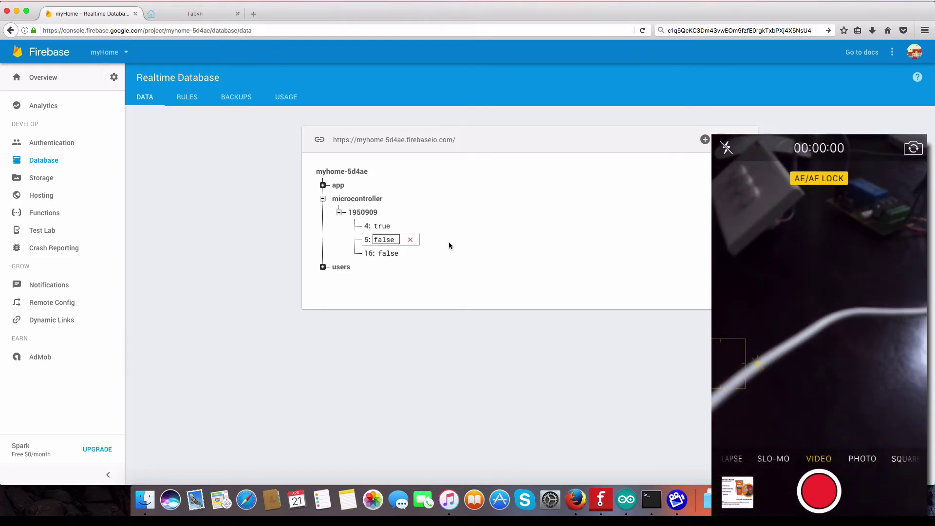
pyautogui.click(448, 241)
pyautogui.click(376, 226)
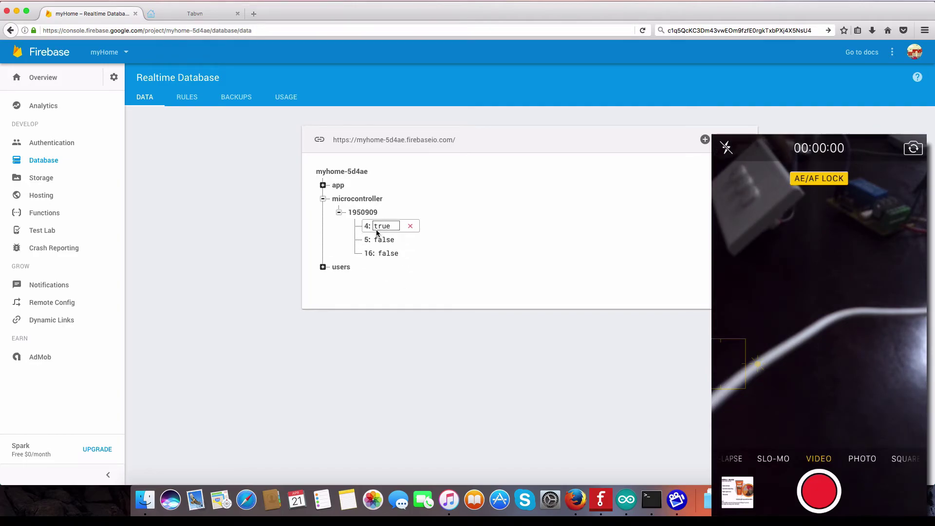
pyautogui.click(384, 239)
pyautogui.click(385, 253)
pyautogui.click(507, 156)
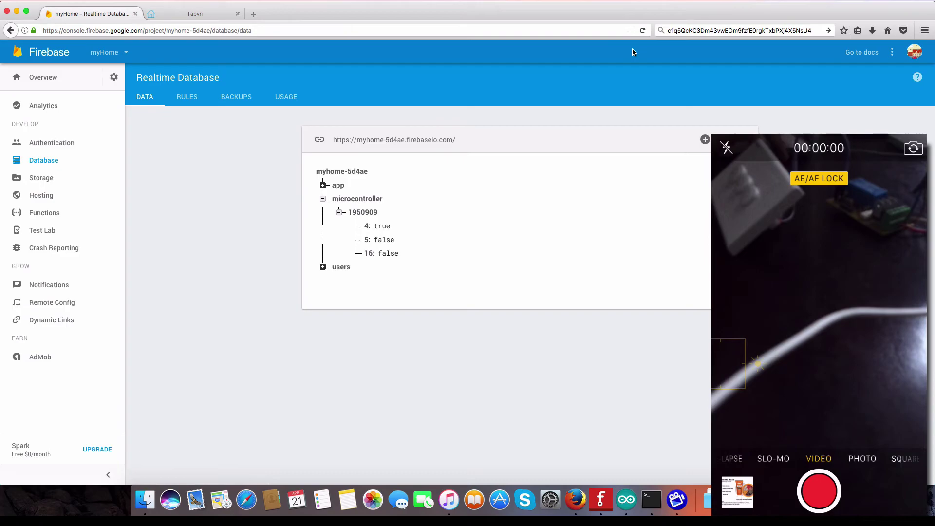
pyautogui.click(714, 30)
pyautogui.click(730, 34)
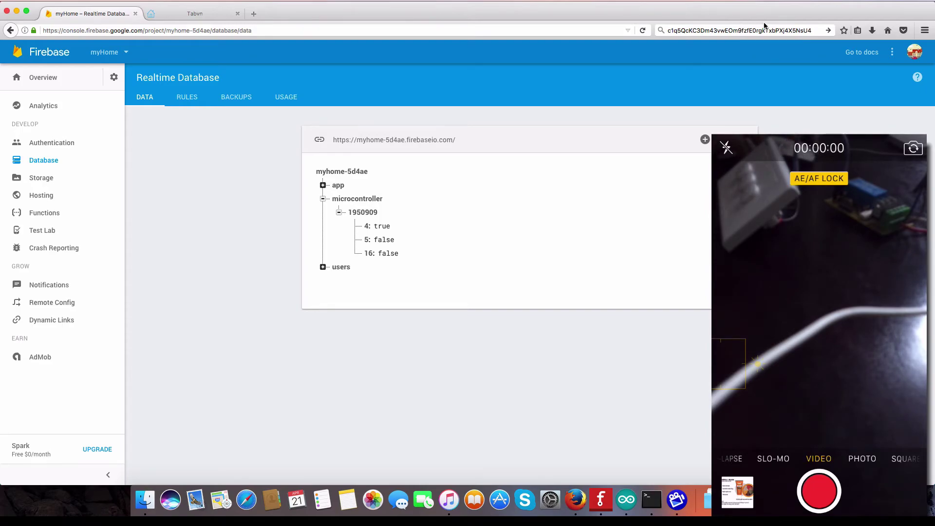
# - Delete the microcontroller and app nodes from the myhome-5d4ae Realtime Database
pyautogui.moveTo(400, 200)
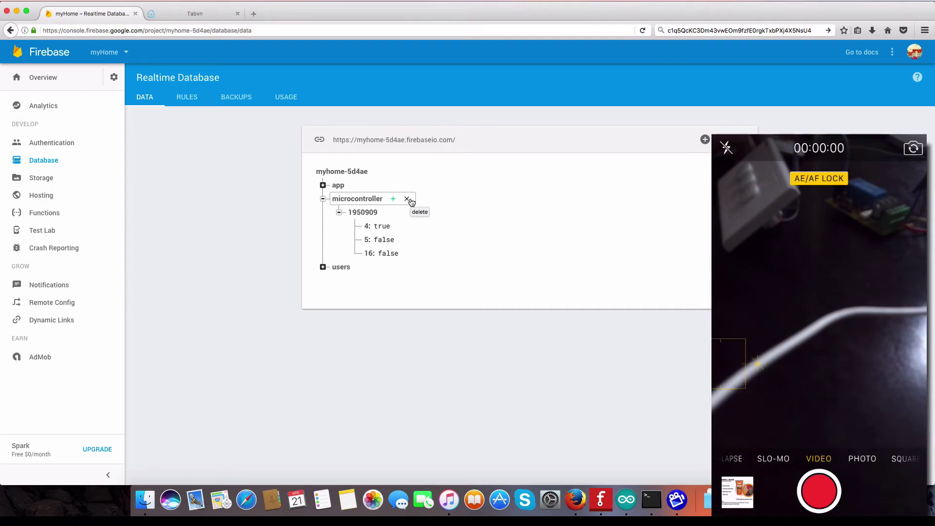
pyautogui.click(410, 201)
pyautogui.click(586, 309)
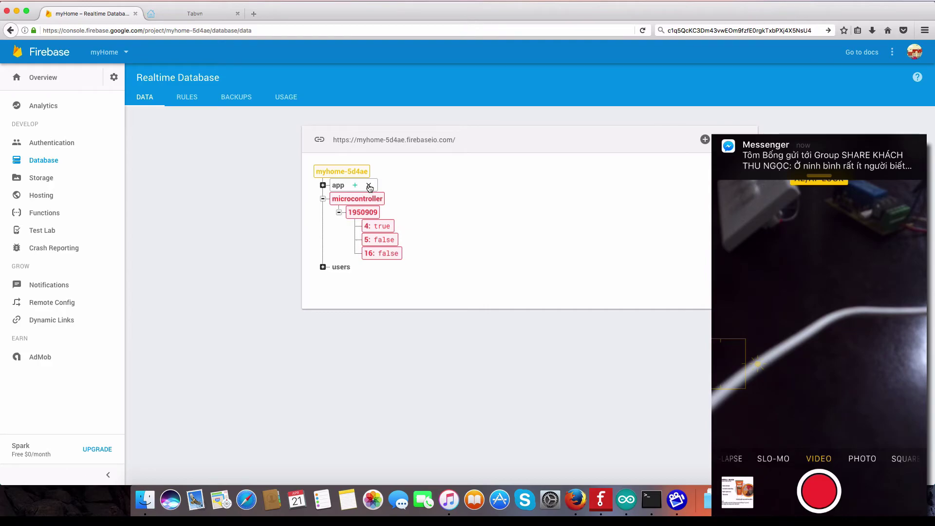
pyautogui.click(368, 186)
pyautogui.click(587, 310)
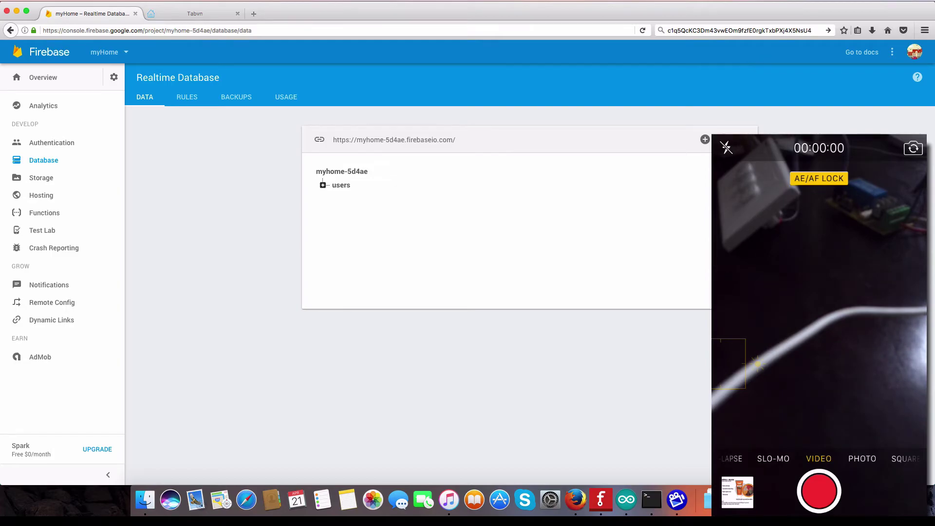
# - Connect the computer to the tabvn Wi-Fi network
pyautogui.click(795, 0)
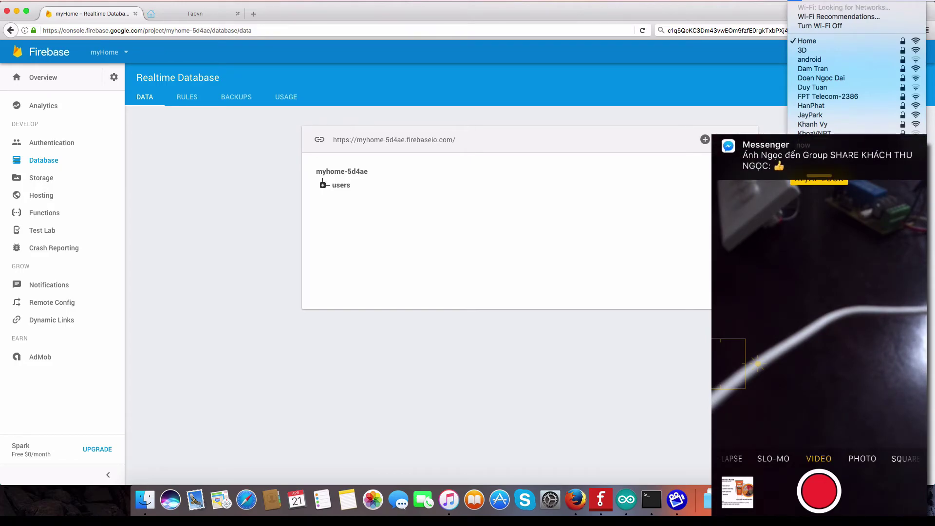
pyautogui.press('Escape')
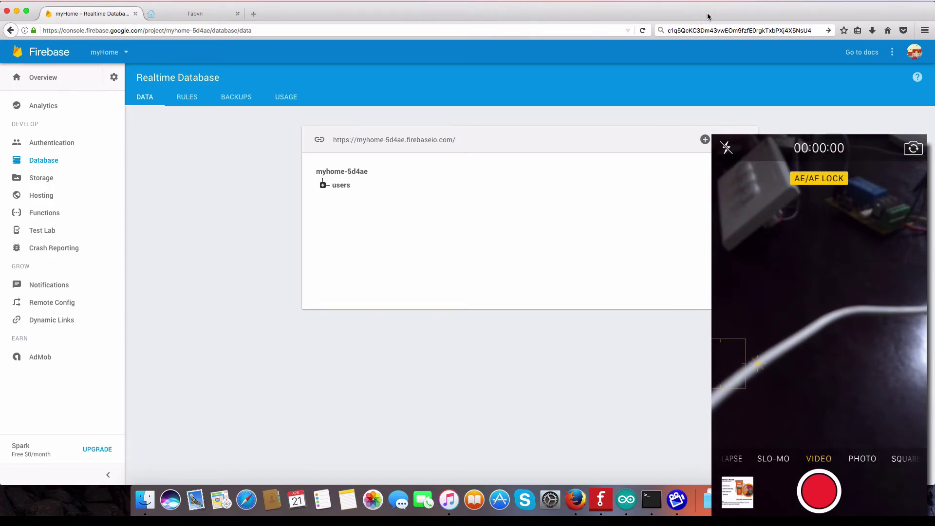
pyautogui.click(794, 5)
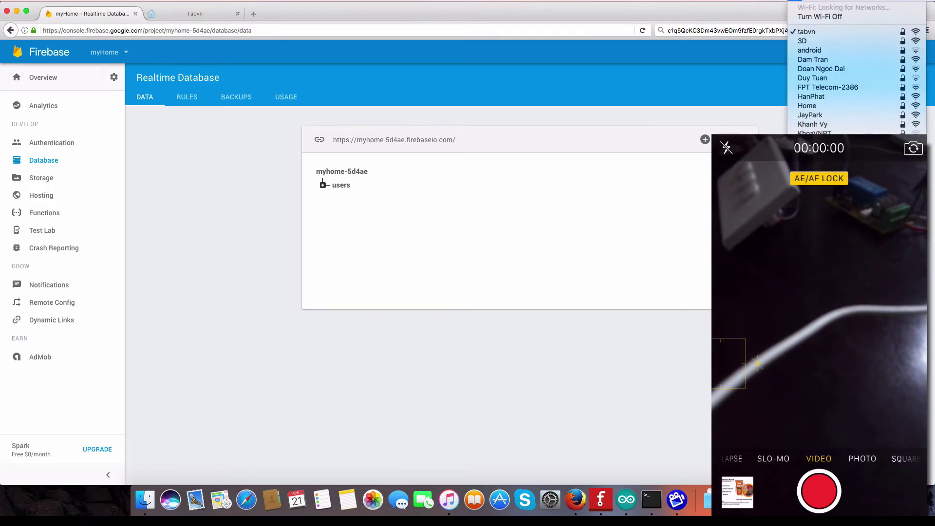
pyautogui.click(813, 31)
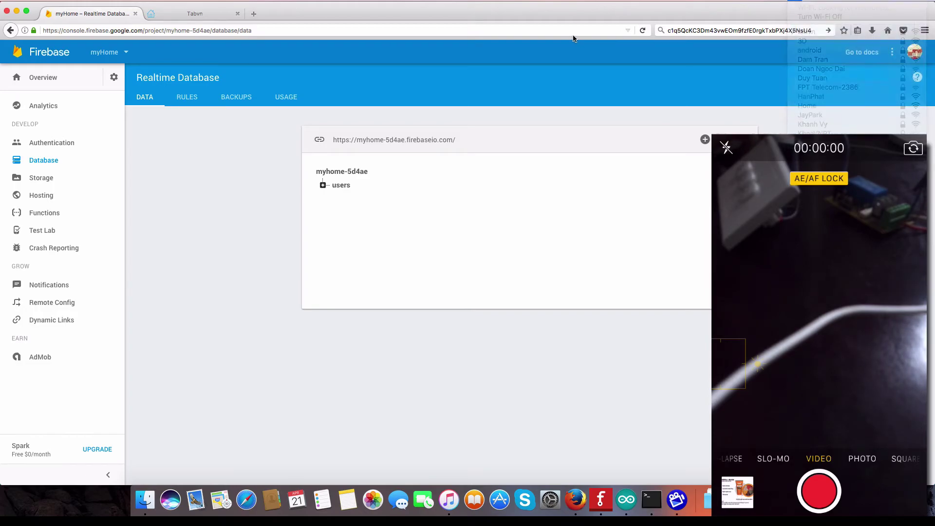
# - Load the device's configuration page at 192.168.4.1 in a new browser tab and open its setup form
pyautogui.click(253, 14)
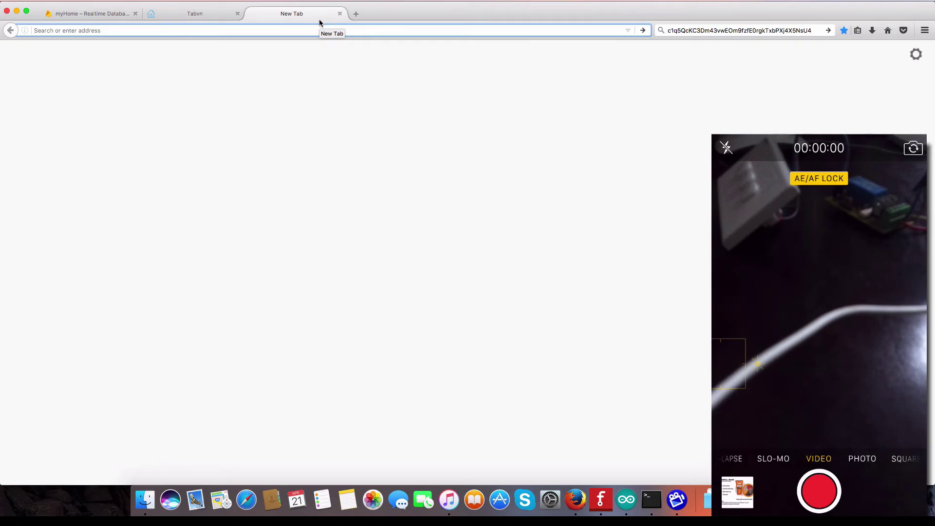
pyautogui.write('192.168.4.1')
pyautogui.press('BackSpace')
pyautogui.press('BackSpace')
pyautogui.write('4')
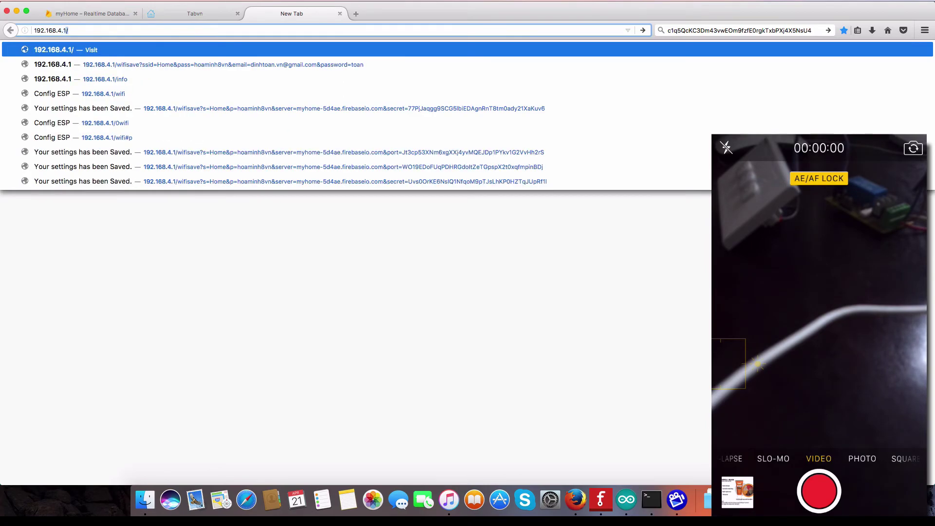
pyautogui.press('Return')
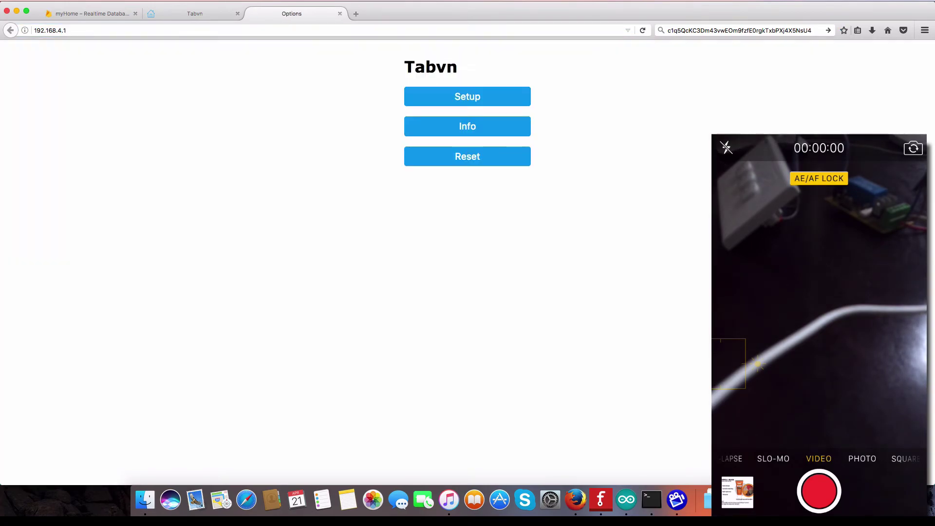
pyautogui.click(474, 100)
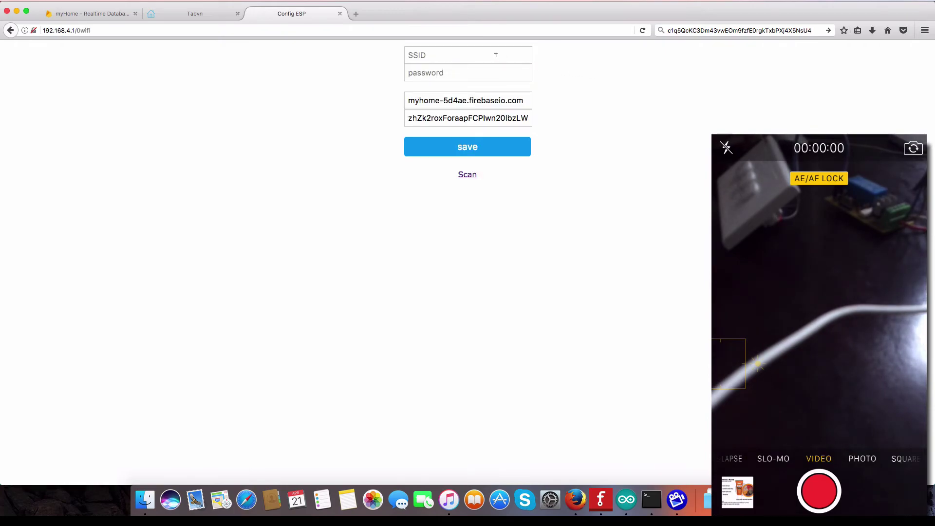
# - Enter Home as the device's SSID and fill in the Wi-Fi password
pyautogui.click(481, 51)
pyautogui.write('Home')
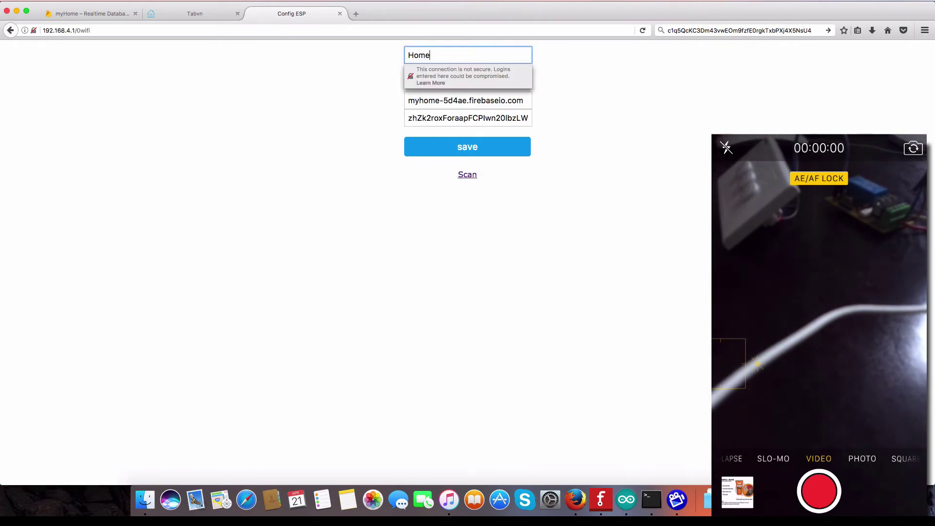
pyautogui.press('Tab')
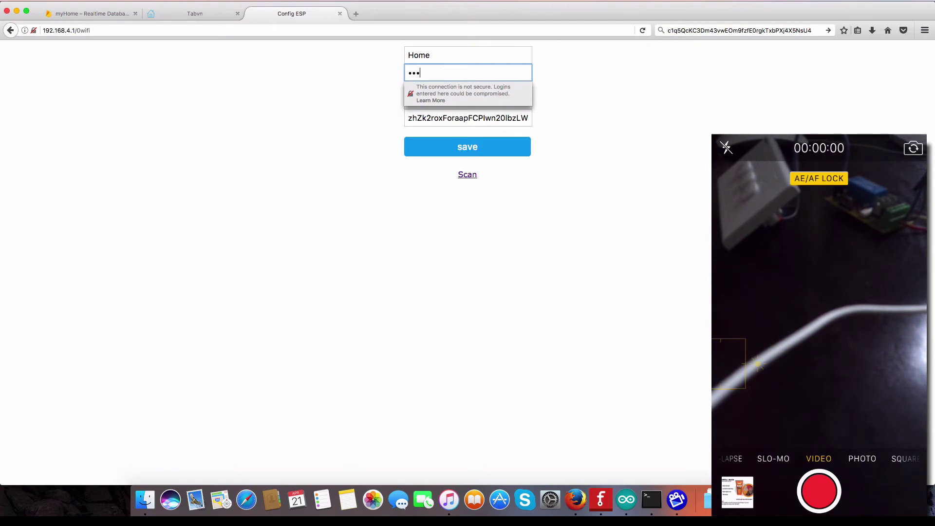
pyautogui.press('super+a')
pyautogui.write('•••••••')
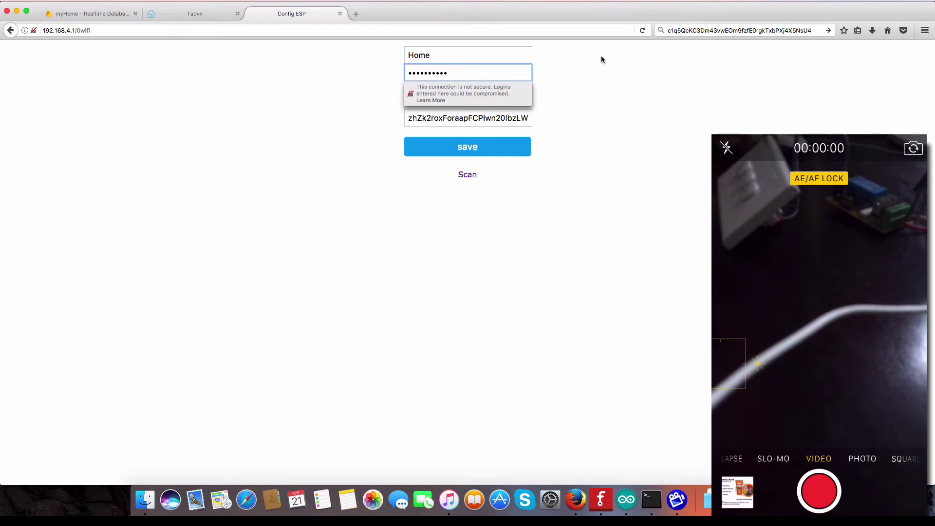
# - Cut the database secret from the browser's search box and paste it over the old value in the device's Secret field
pyautogui.click(701, 30)
pyautogui.rightClick(701, 30)
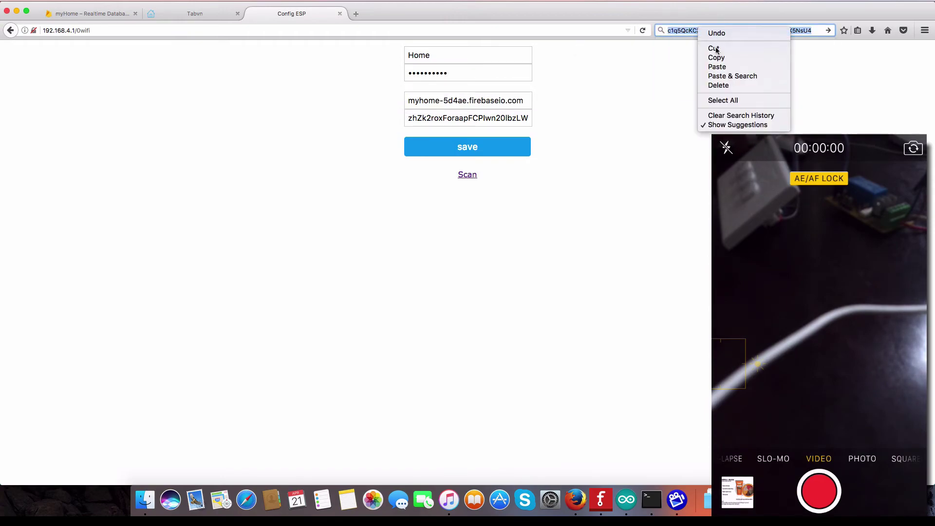
pyautogui.click(716, 46)
pyautogui.click(468, 118)
pyautogui.press('super+a')
pyautogui.press('BackSpace')
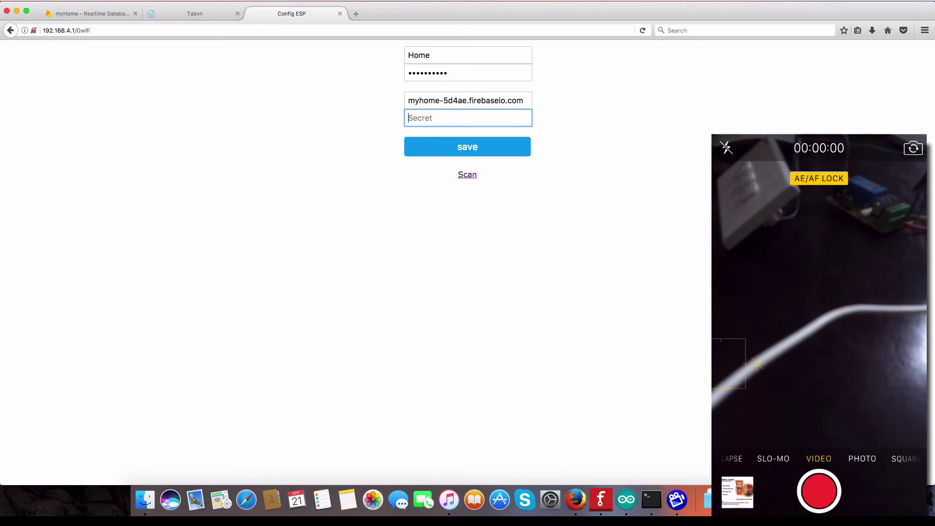
pyautogui.press('super+v')
# - Check the Firebase server address, save the device settings, and dismiss the browser's offer to remember the login
pyautogui.click(423, 99)
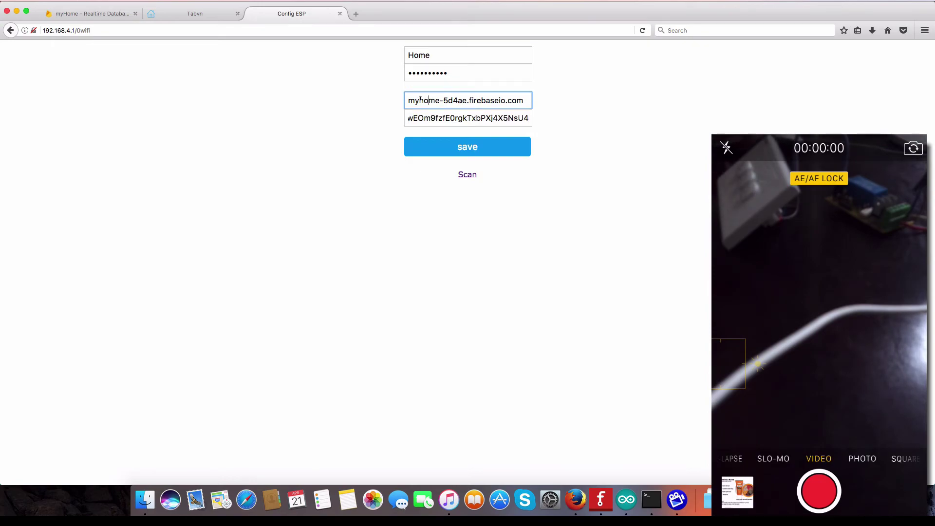
pyautogui.moveTo(408, 100); pyautogui.dragTo(540, 99)
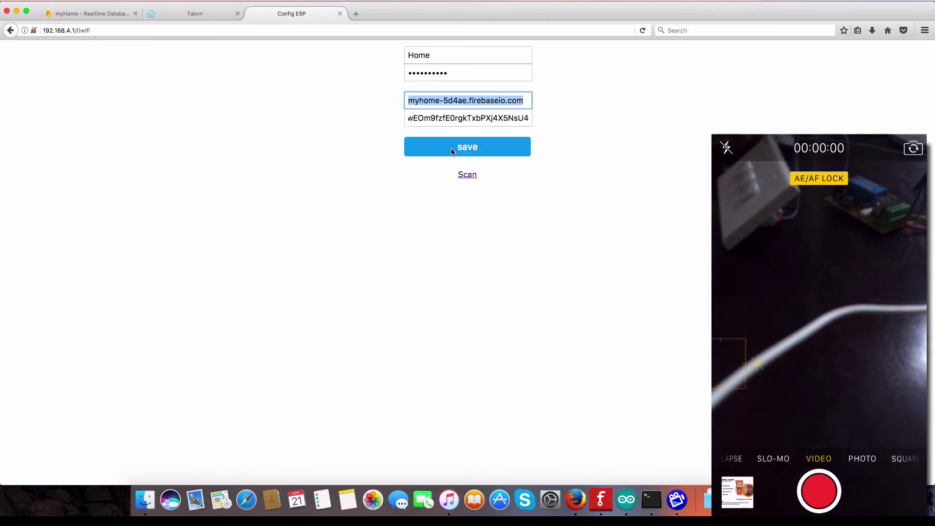
pyautogui.click(475, 149)
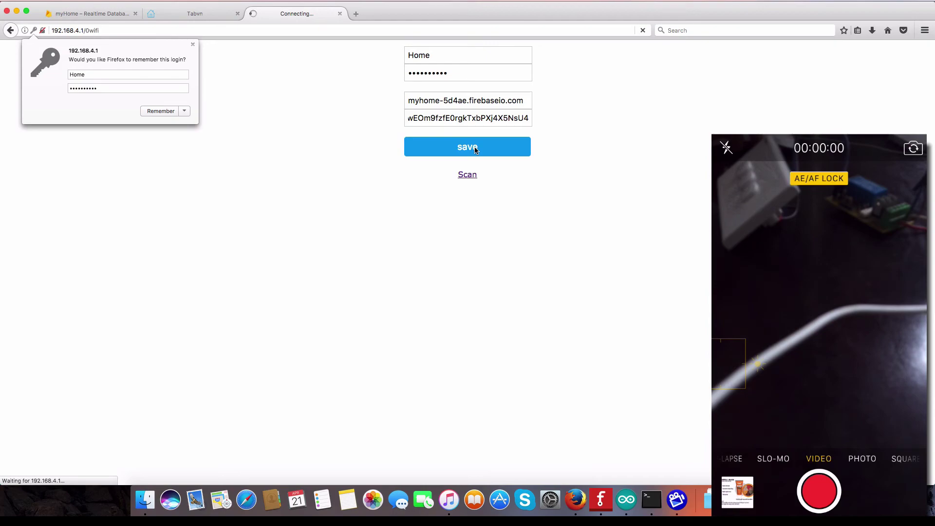
pyautogui.click(193, 44)
pyautogui.moveTo(398, 56); pyautogui.dragTo(523, 73)
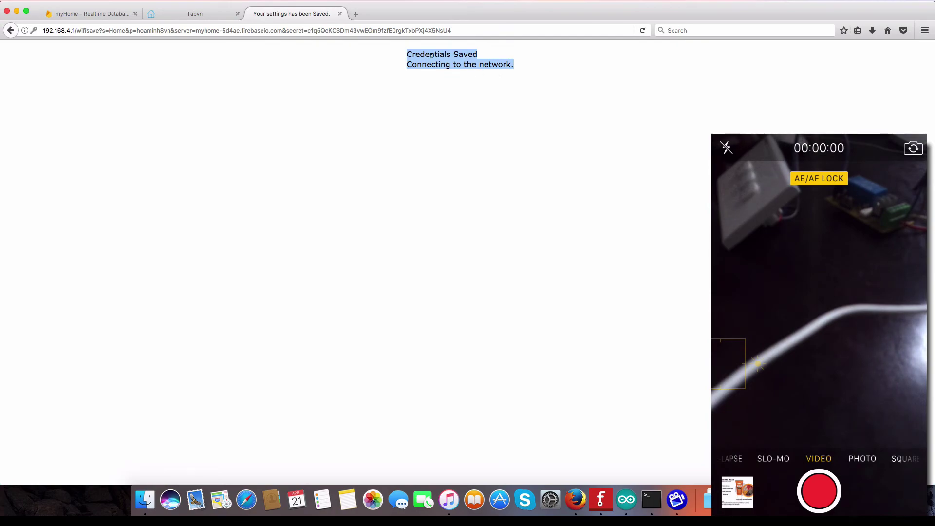
pyautogui.doubleClick(421, 66)
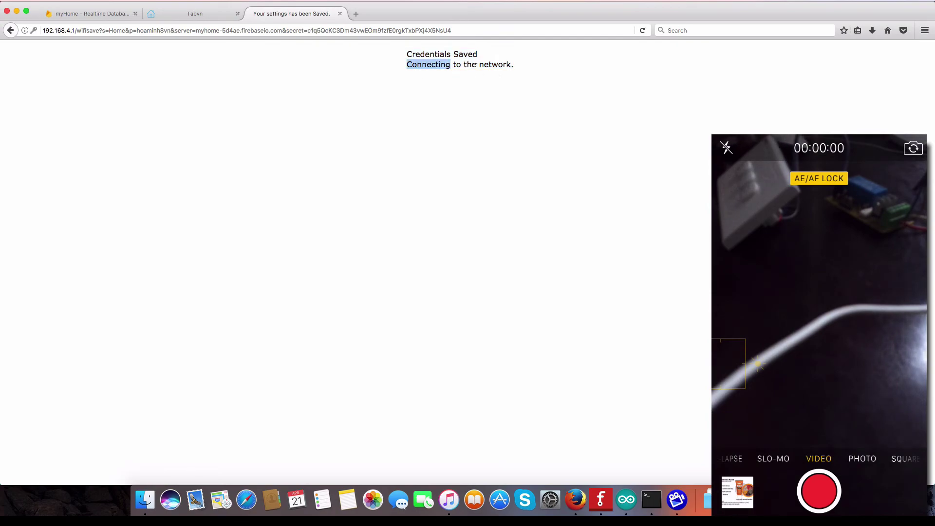
# - Close the device configuration page and choose the Home Wi-Fi network for the computer
pyautogui.click(339, 14)
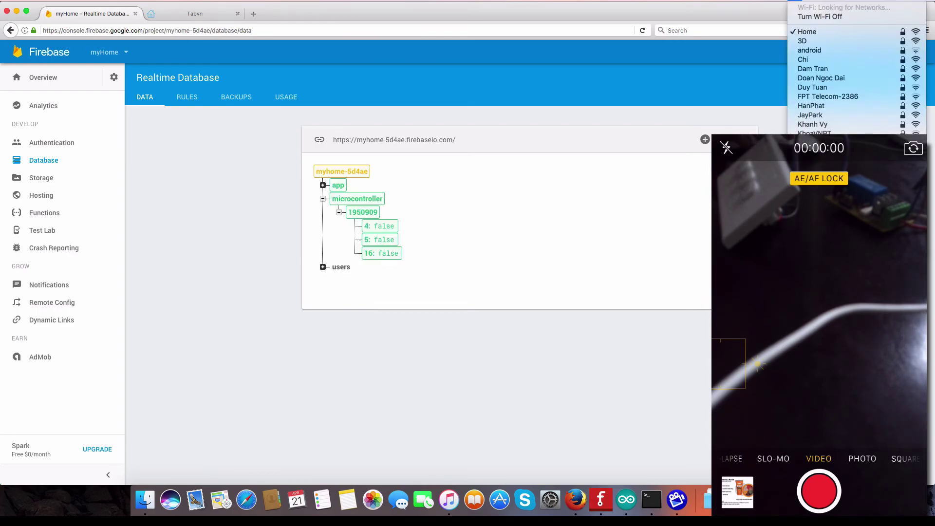
pyautogui.click(261, 200)
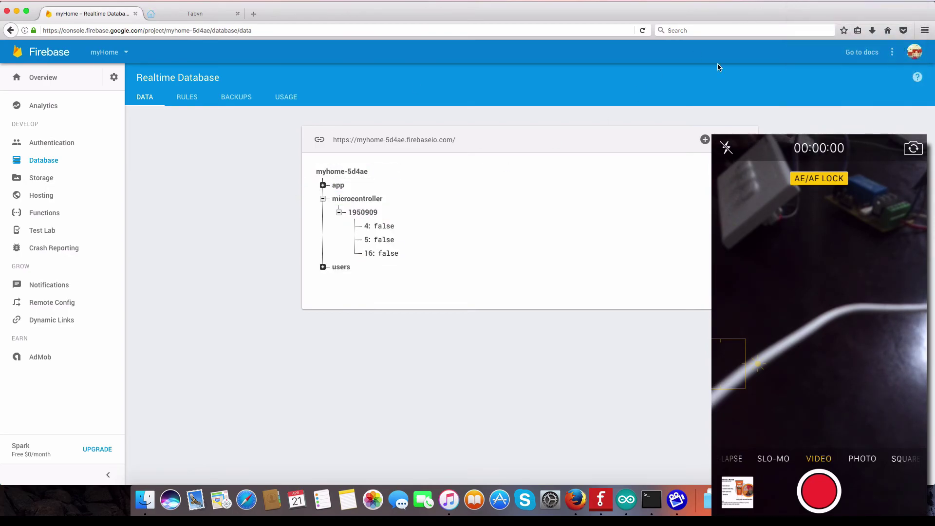
pyautogui.click(795, 1)
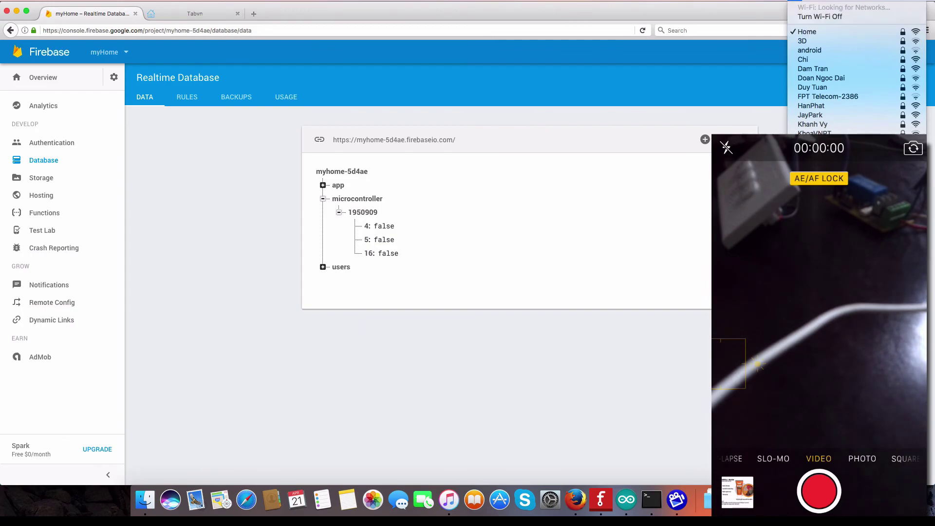
pyautogui.click(815, 33)
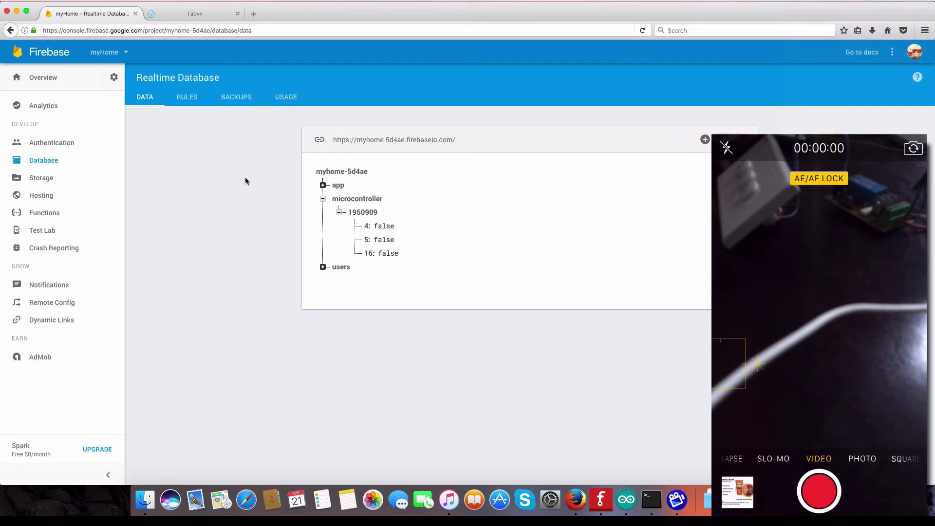
# - Examine the app and microcontroller nodes in the Realtime Database, including the device's pin values as the physical switch is operated
pyautogui.click(322, 186)
pyautogui.click(322, 185)
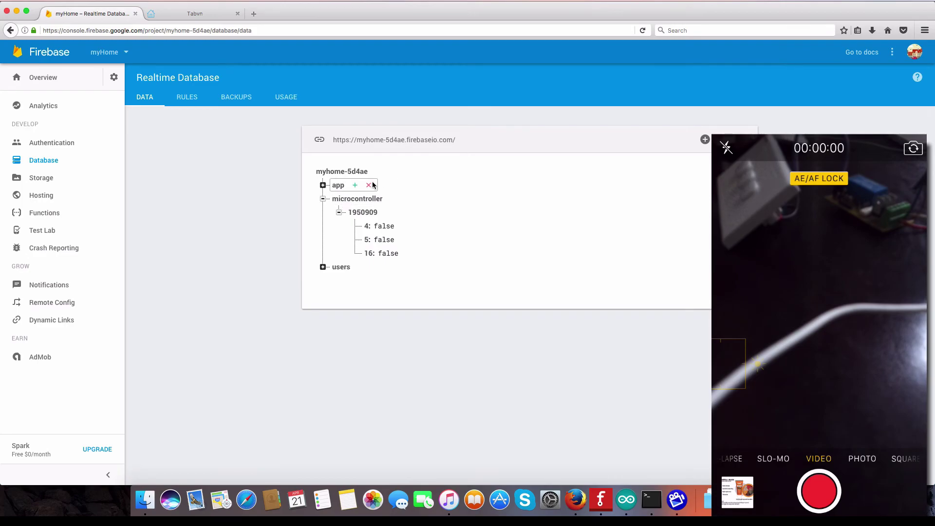
pyautogui.click(323, 200)
pyautogui.click(323, 200)
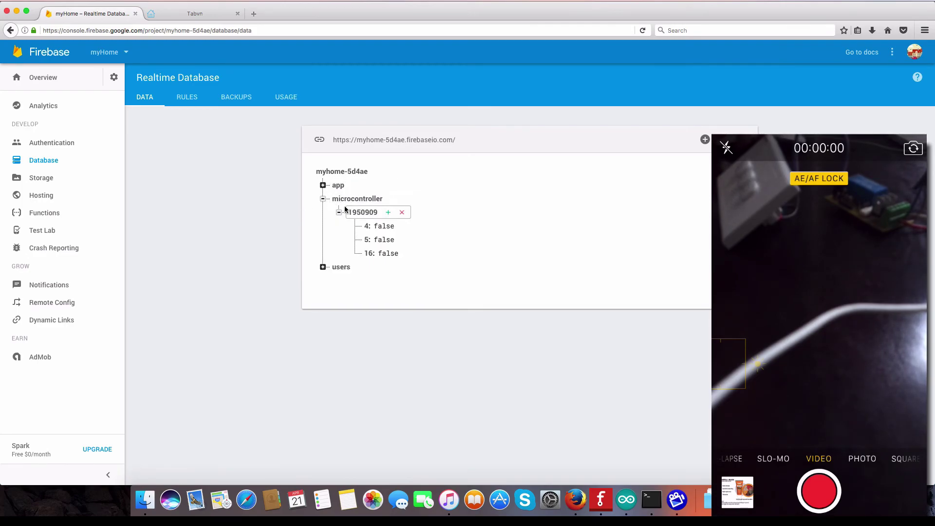
pyautogui.click(323, 199)
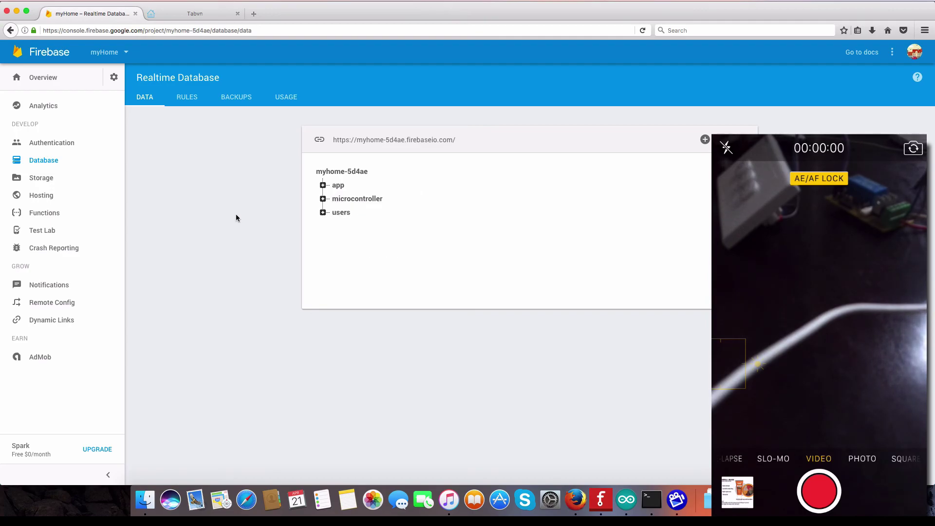
pyautogui.click(323, 199)
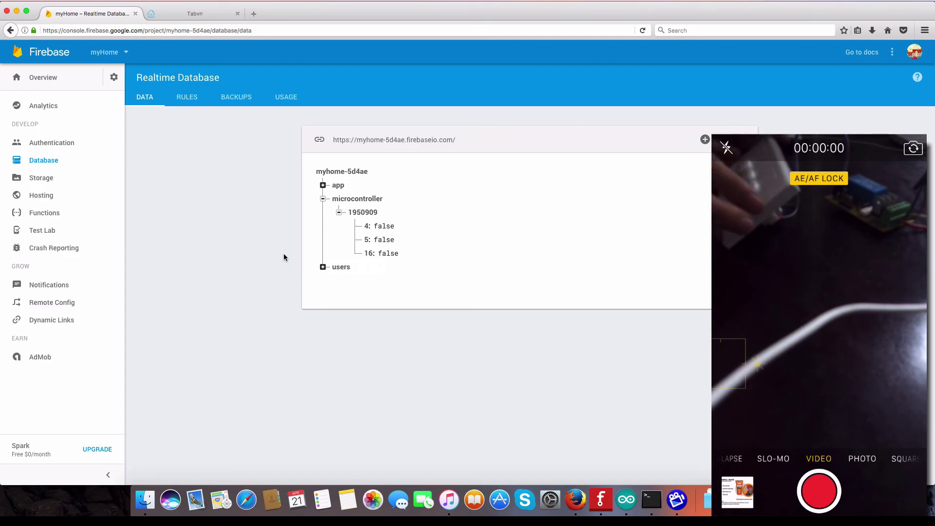
pyautogui.click(391, 239)
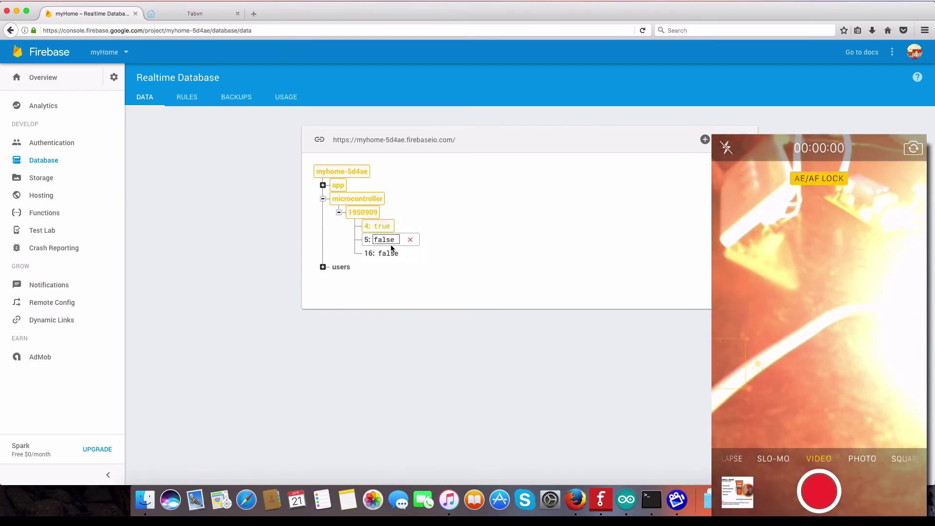
pyautogui.click(391, 248)
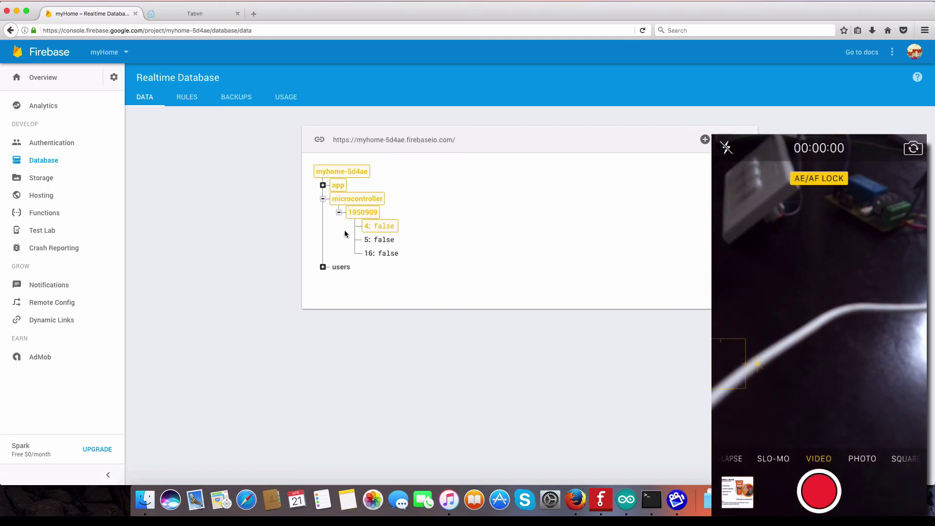
# - Switch to the Tabvn home automation web app, look at its Automation page, and return to the Home device list
pyautogui.click(205, 13)
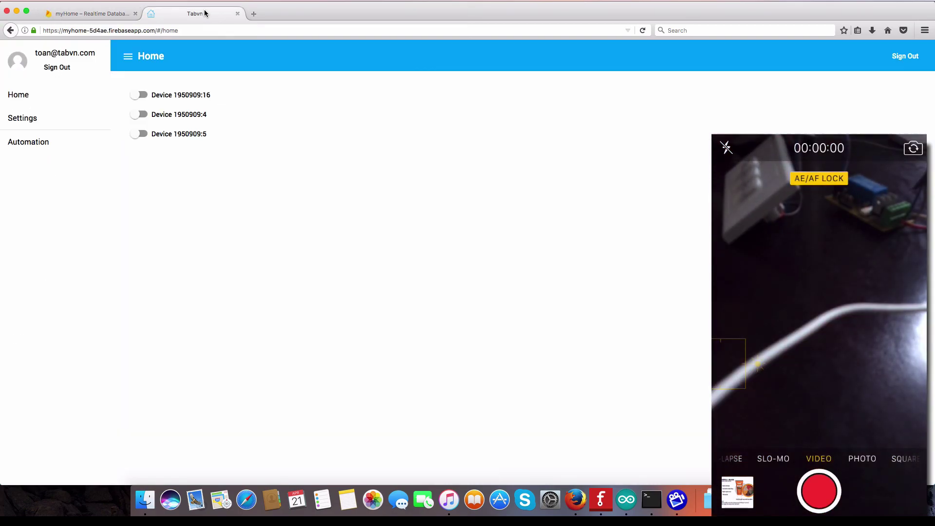
pyautogui.click(128, 56)
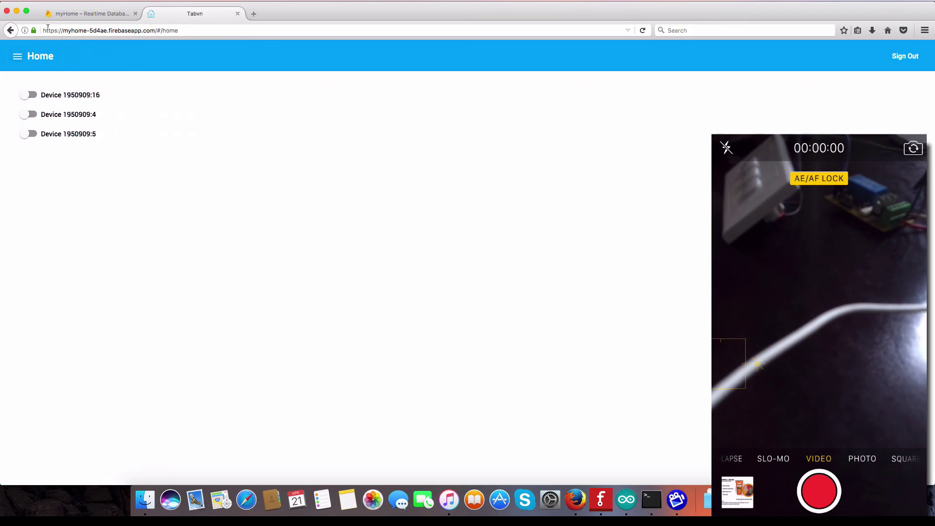
pyautogui.click(21, 56)
pyautogui.click(45, 140)
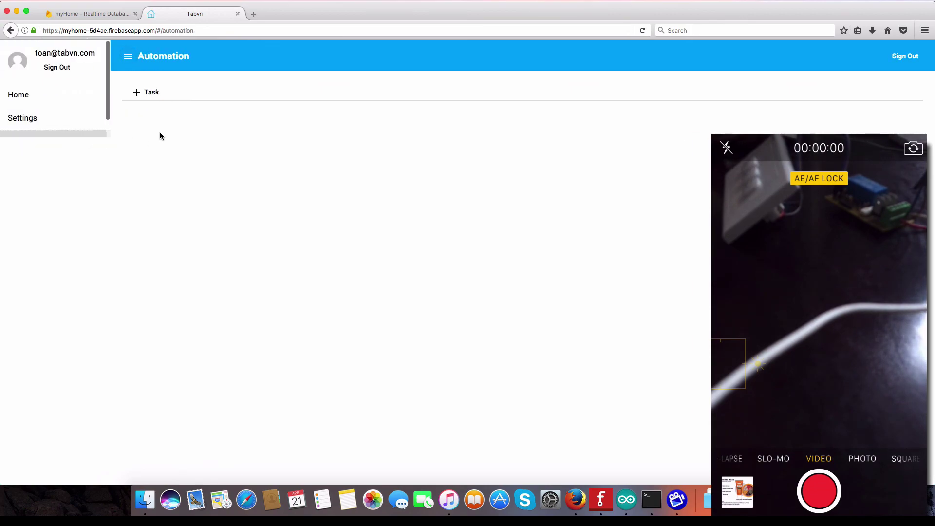
pyautogui.click(40, 100)
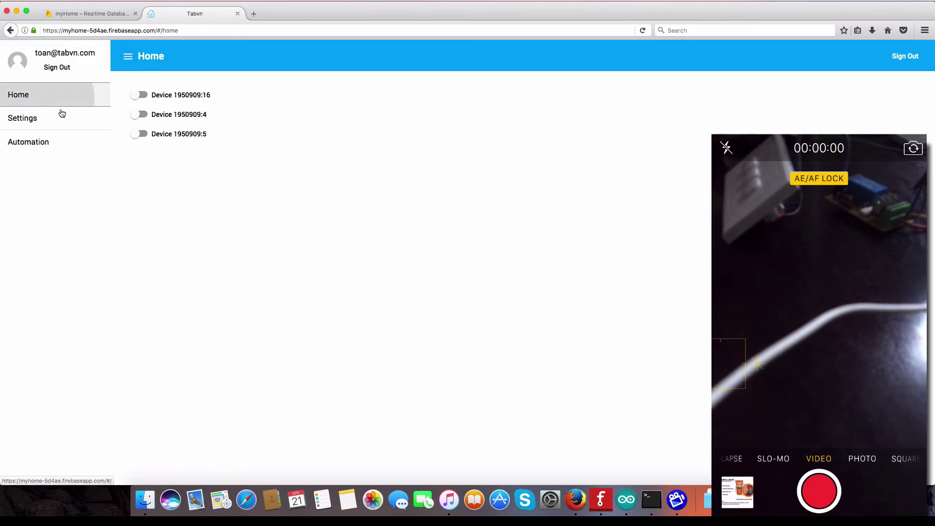
# - Collapse the navigation sidebar and test the Device 1950909:4 switch by turning it on and off again
pyautogui.click(128, 56)
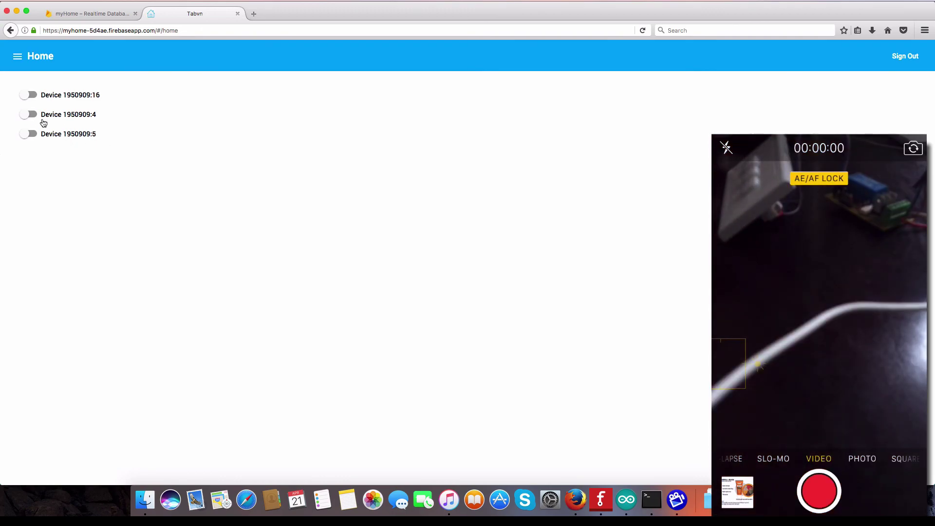
pyautogui.click(27, 114)
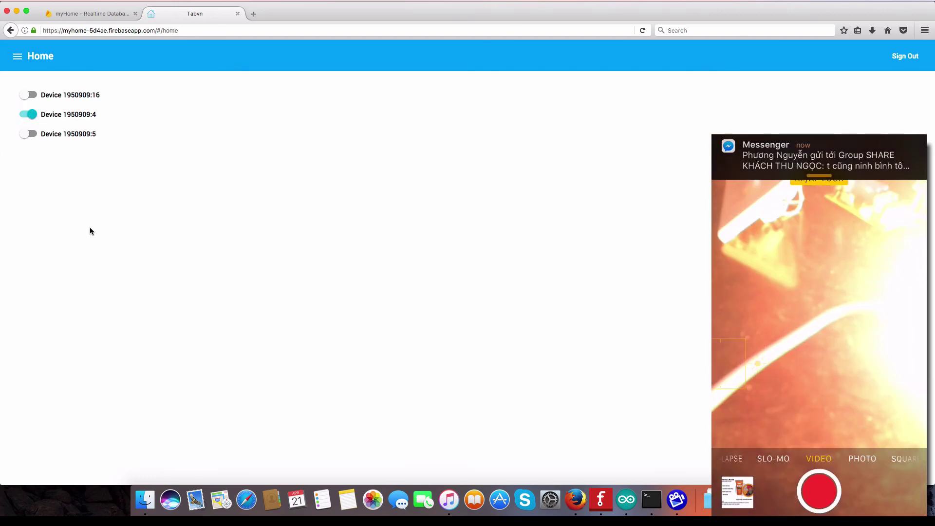
pyautogui.click(32, 113)
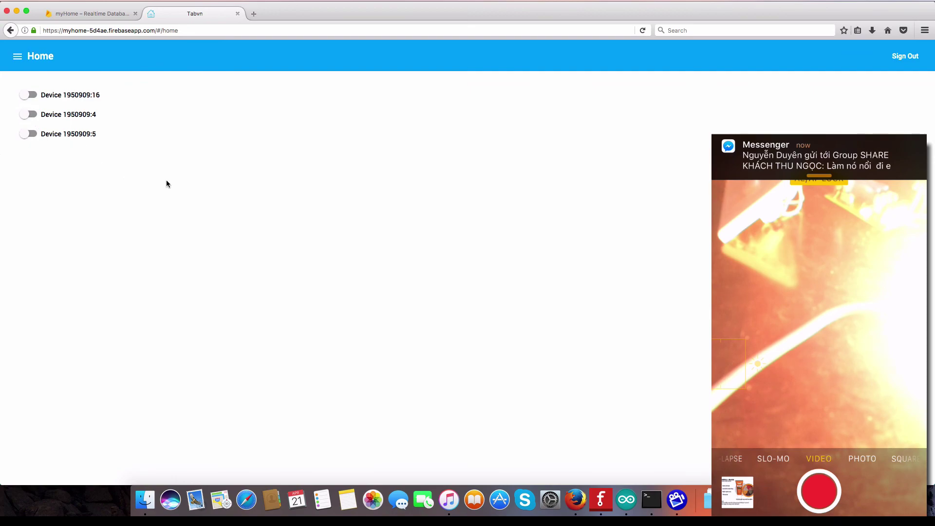